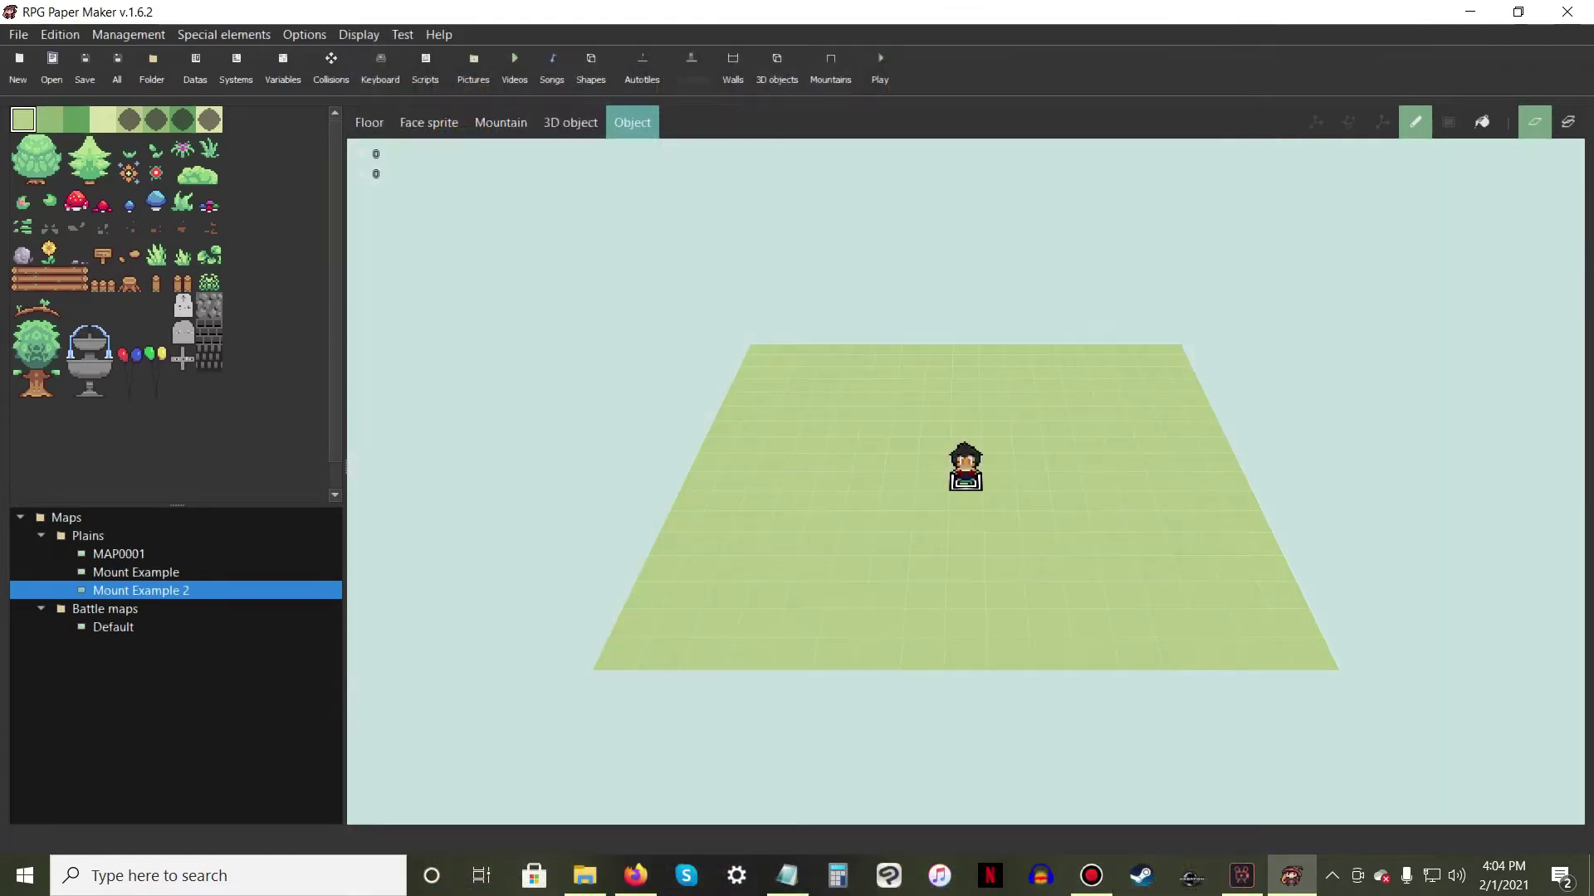
Check the Is Riding entry in the project's variables list
click(283, 65)
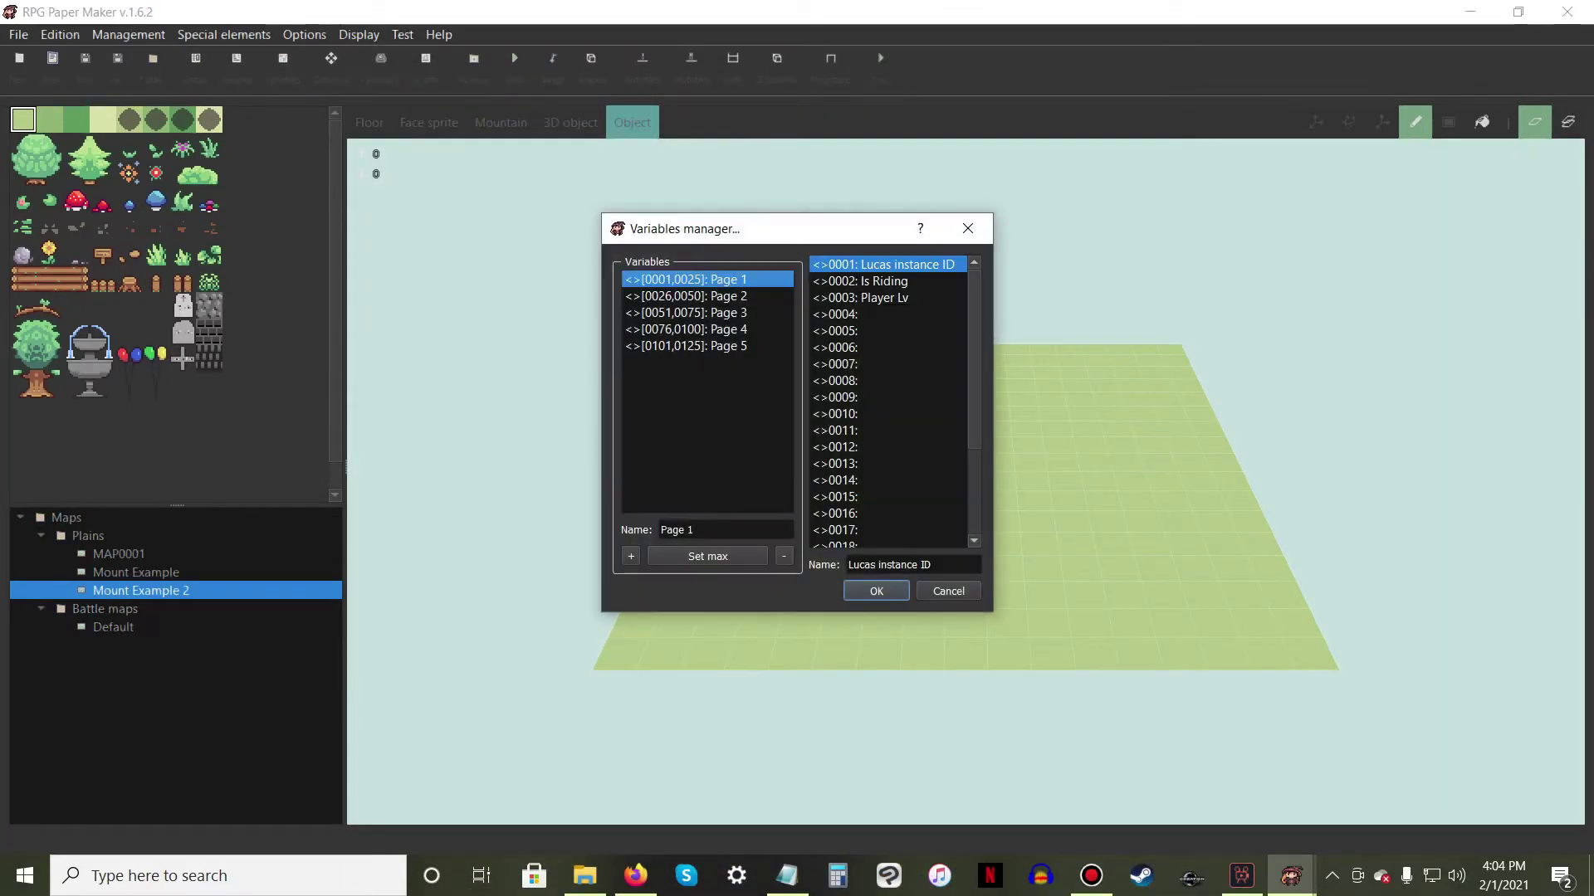
click(894, 282)
click(876, 591)
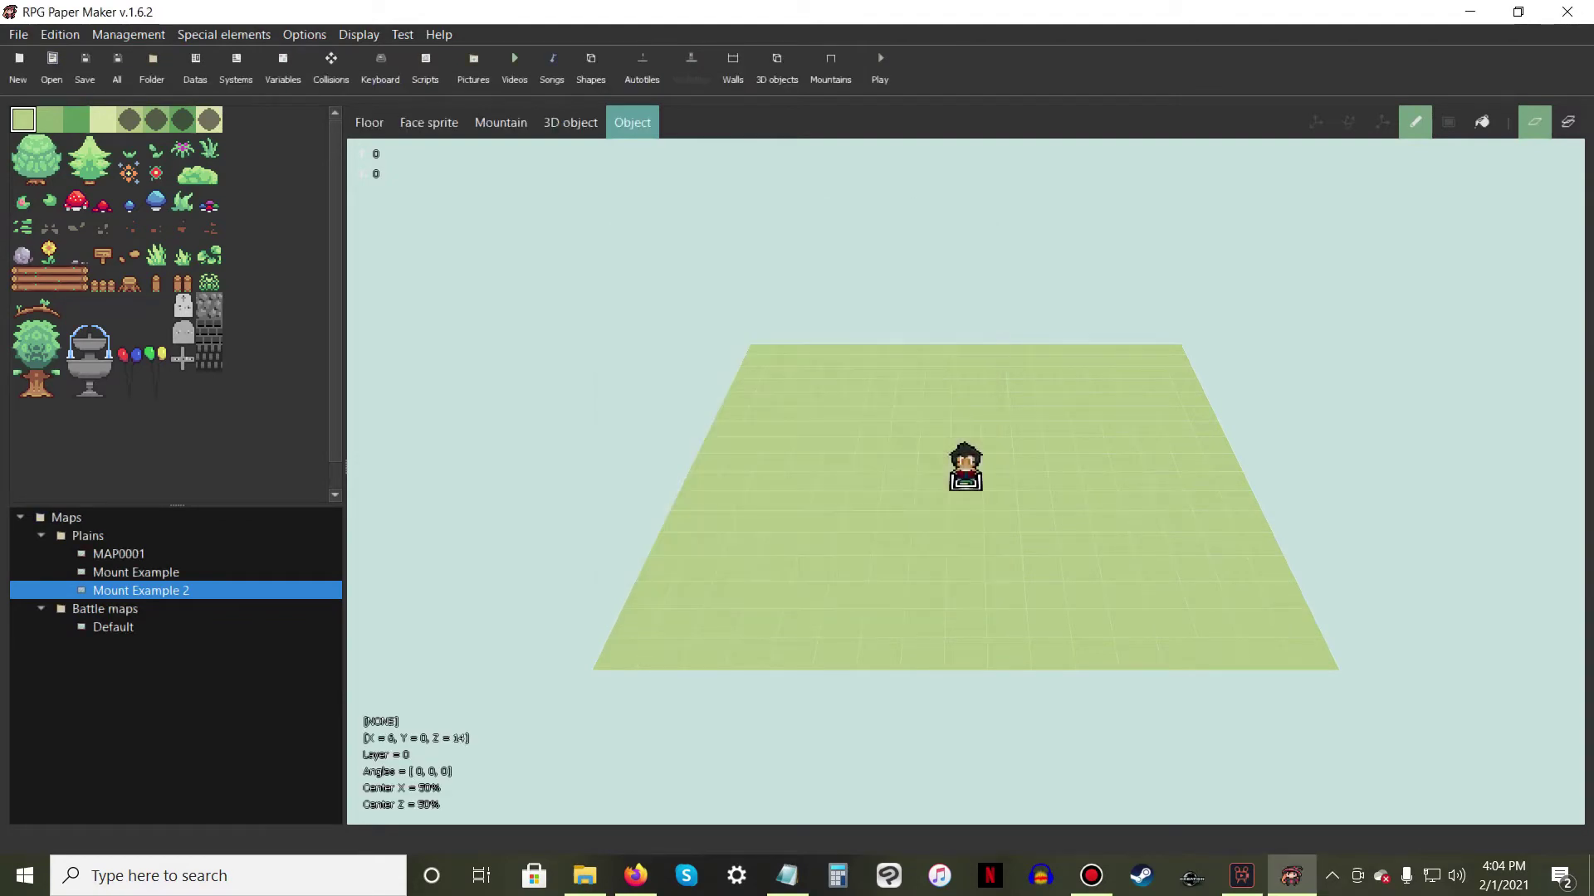
Name the empty second common reaction "Summon Mount"
click(236, 64)
click(933, 140)
click(507, 204)
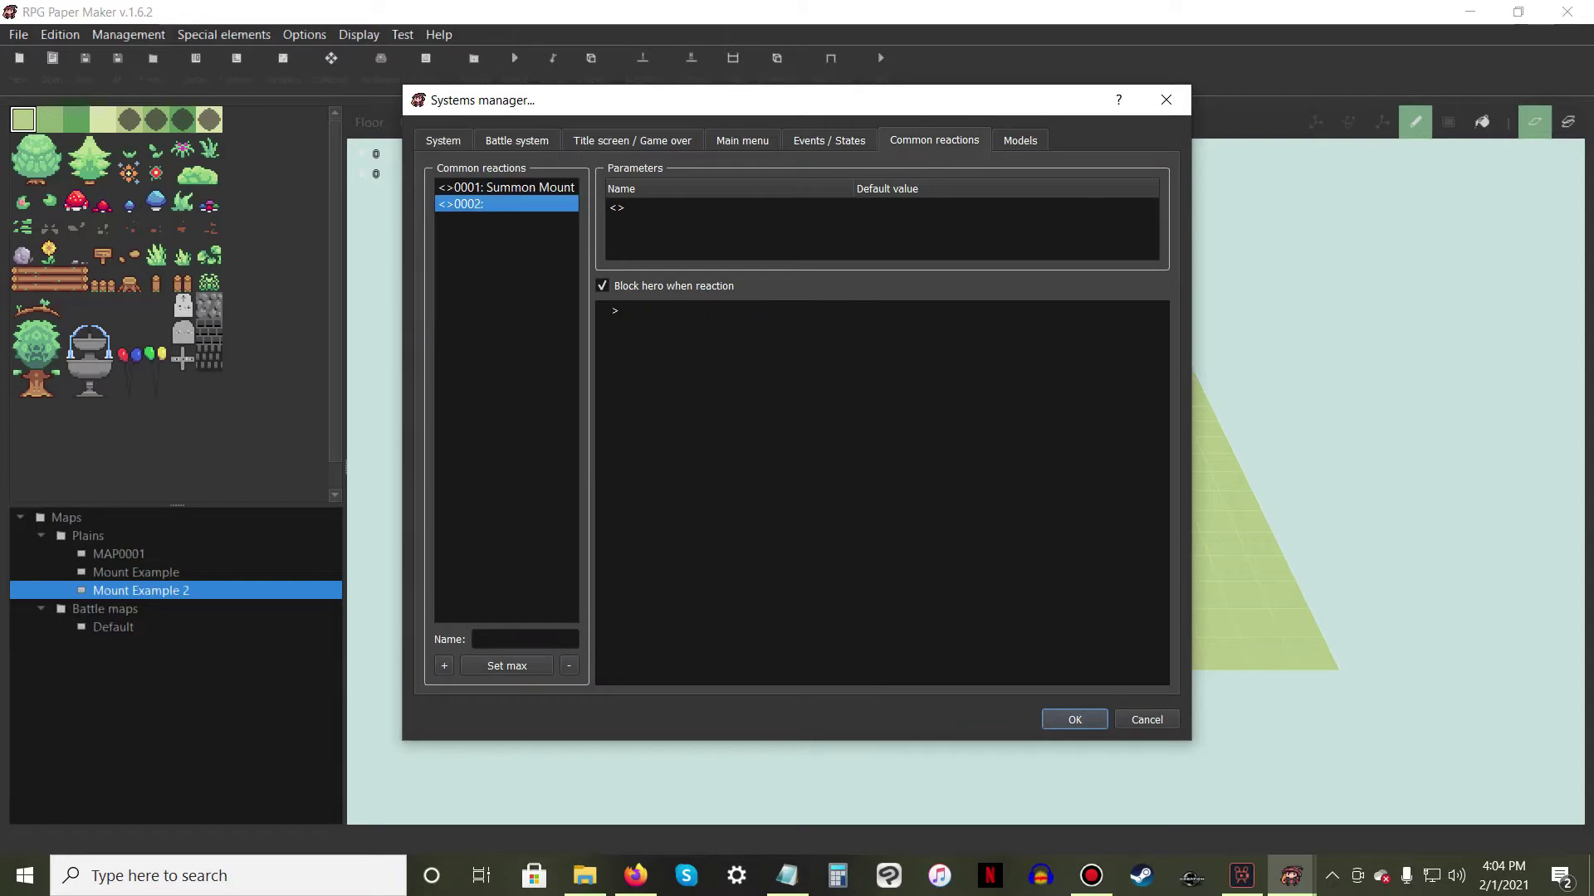
click(524, 639)
text(Summon Mount)
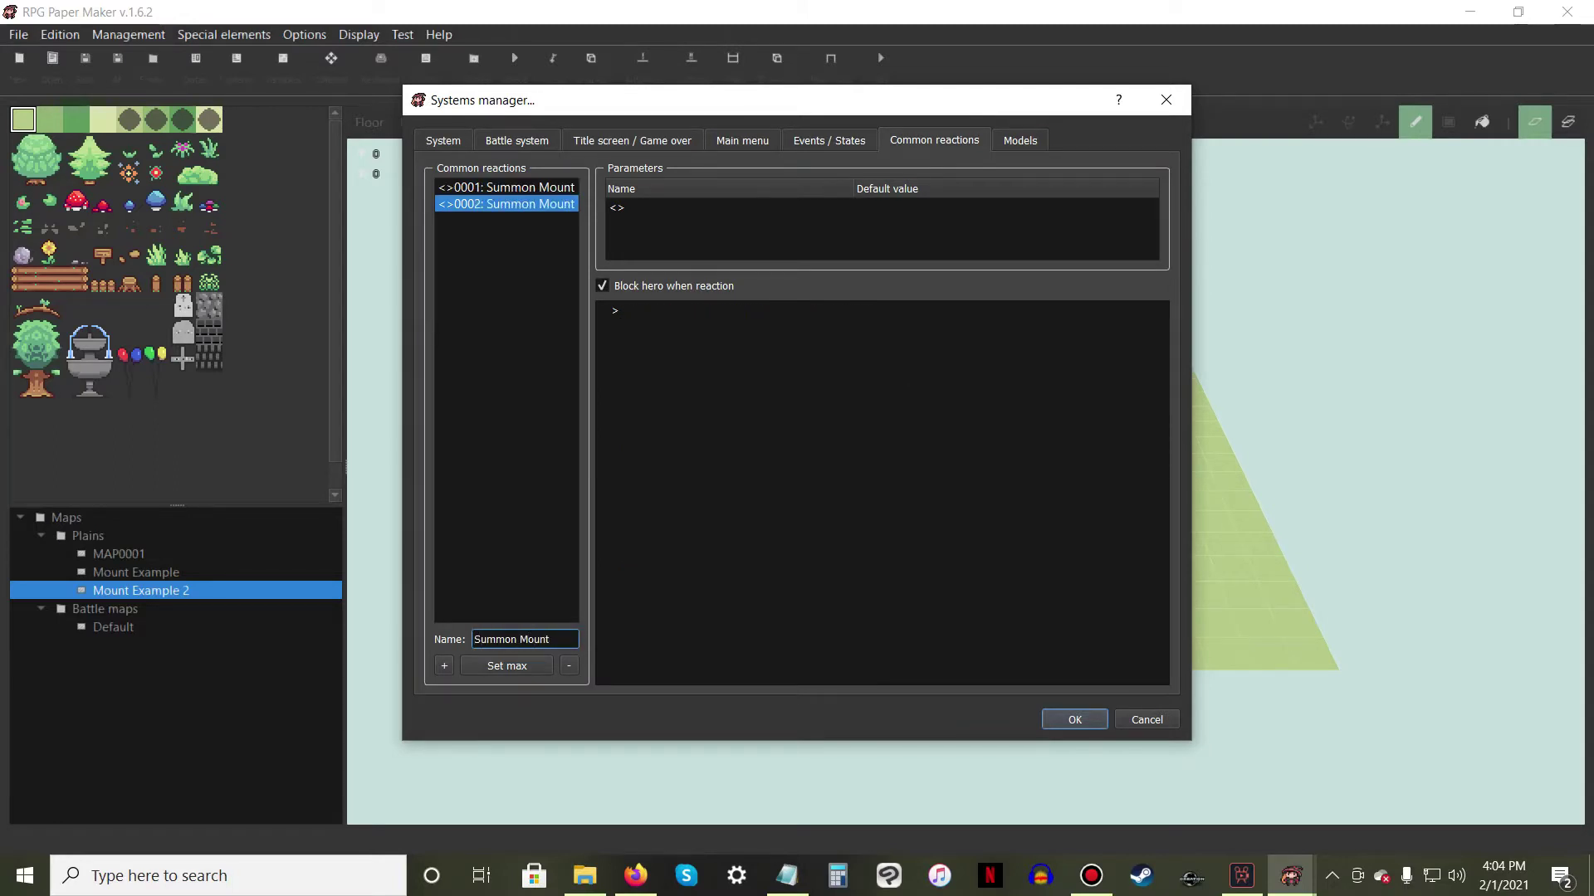
click(549, 206)
Add a script command to the second common reaction using the two Manager.Stack.pop(new Scene.Menu()) lines copied from Scripts for RPG PM.txt in Notepad
click(651, 309)
right_click(651, 309)
click(678, 320)
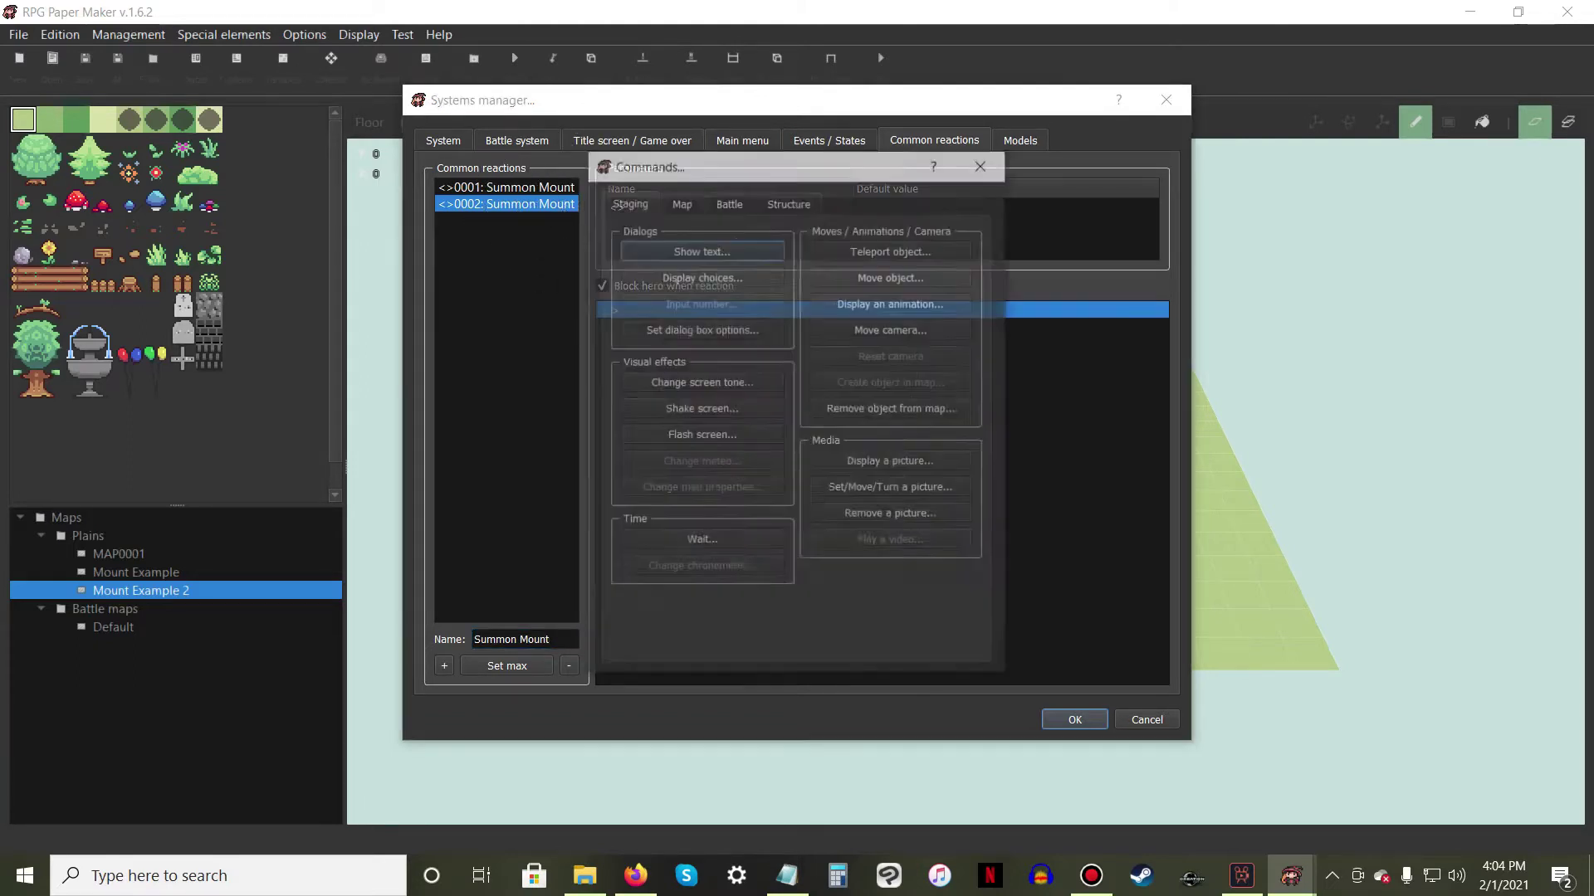
click(789, 200)
click(859, 329)
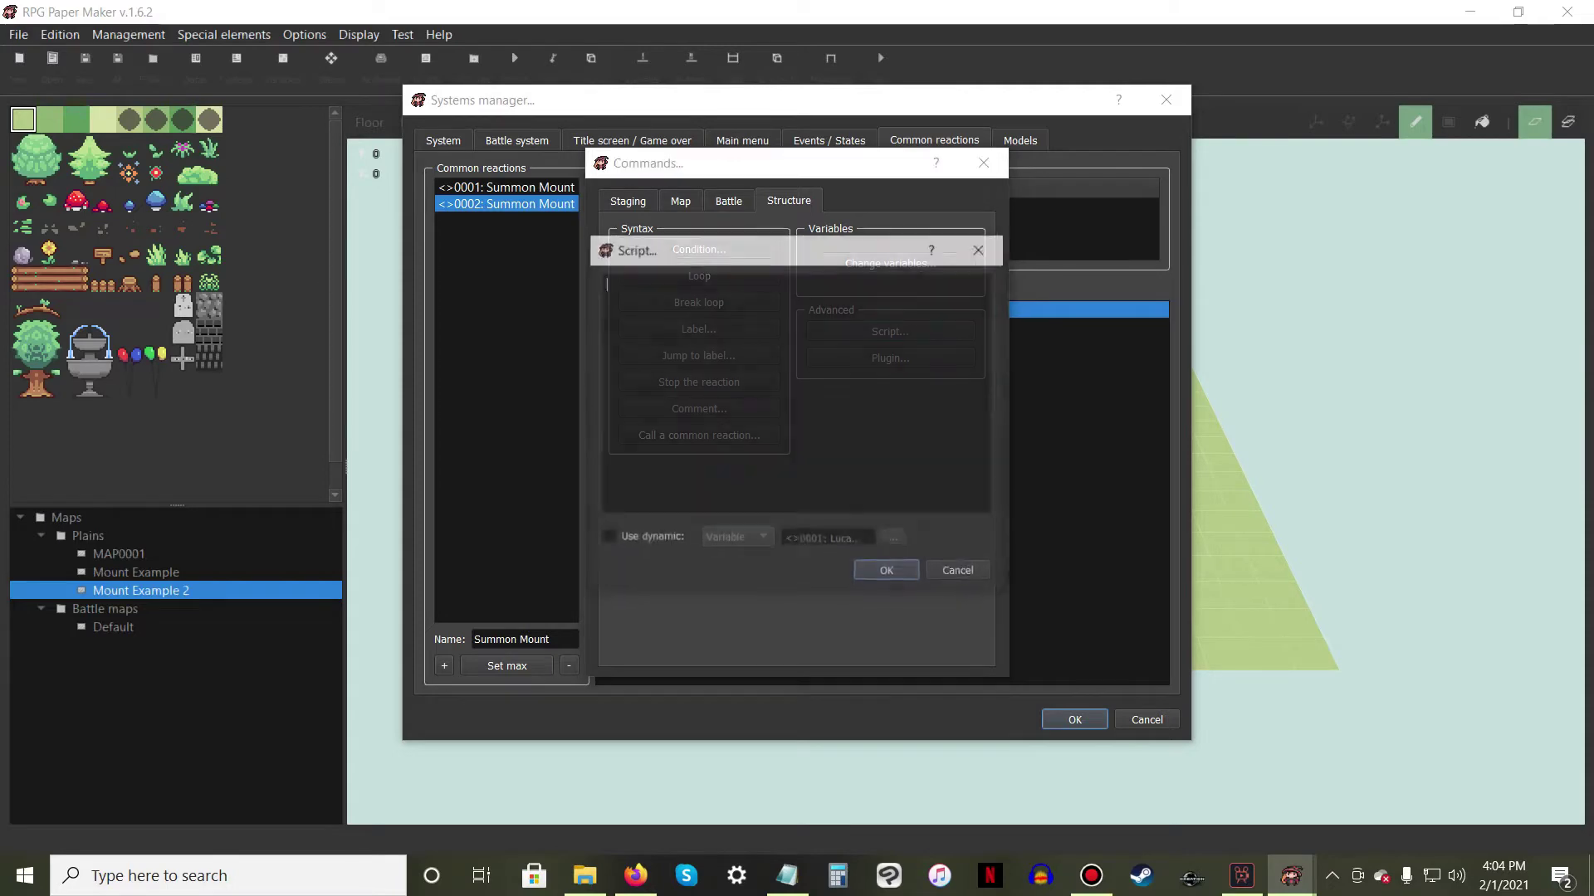
drag(1593, 129, 756, 100)
scroll(1104, 145, down, 3)
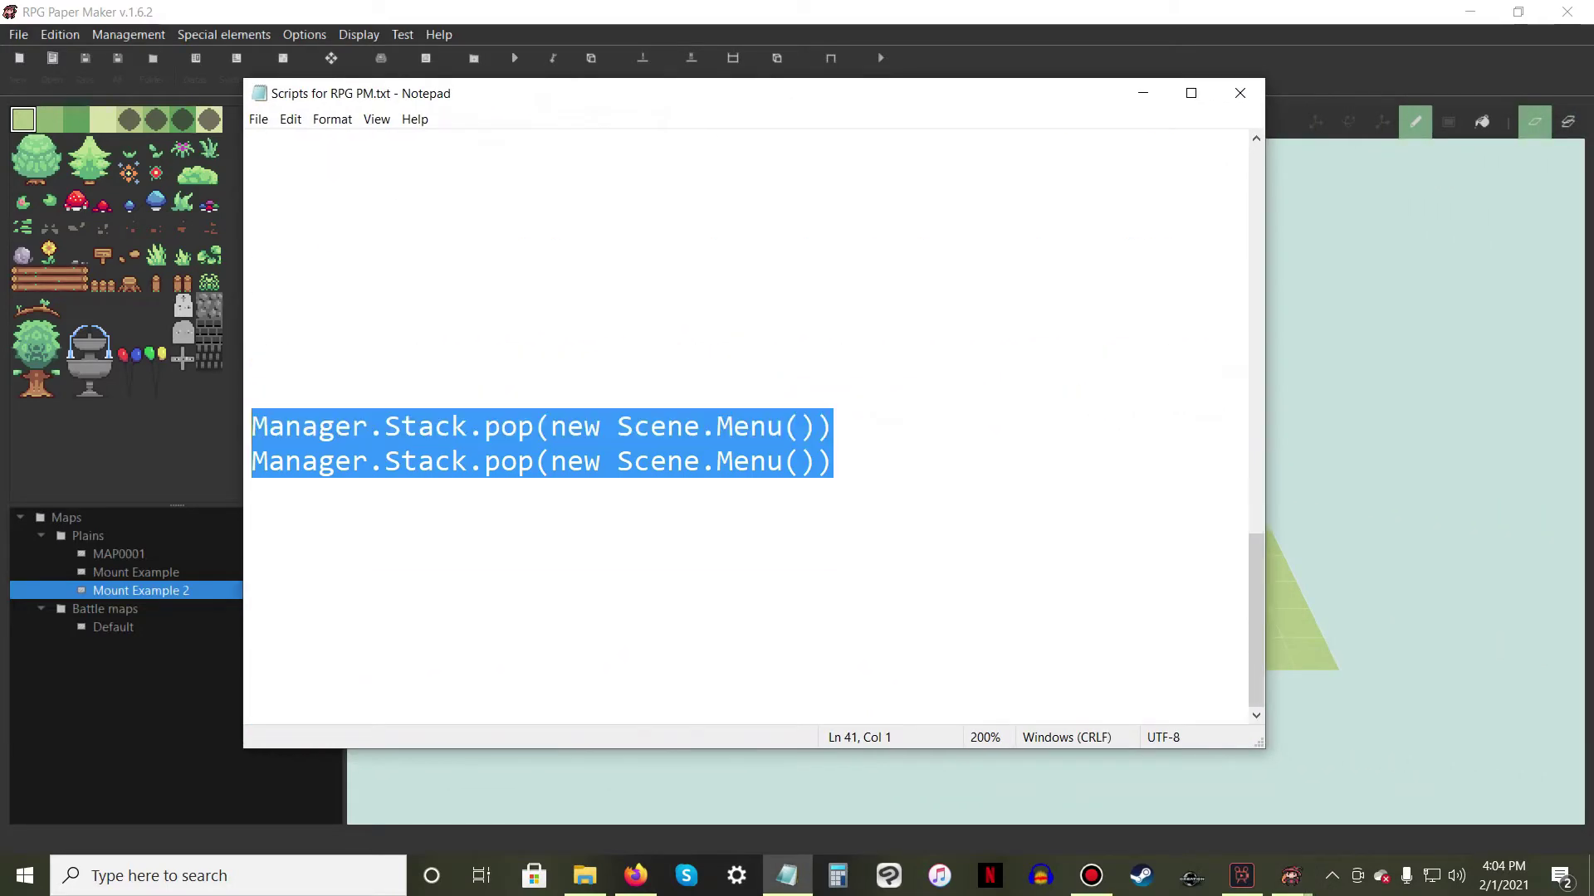
right_click(473, 448)
click(523, 506)
drag(614, 93, 1404, 164)
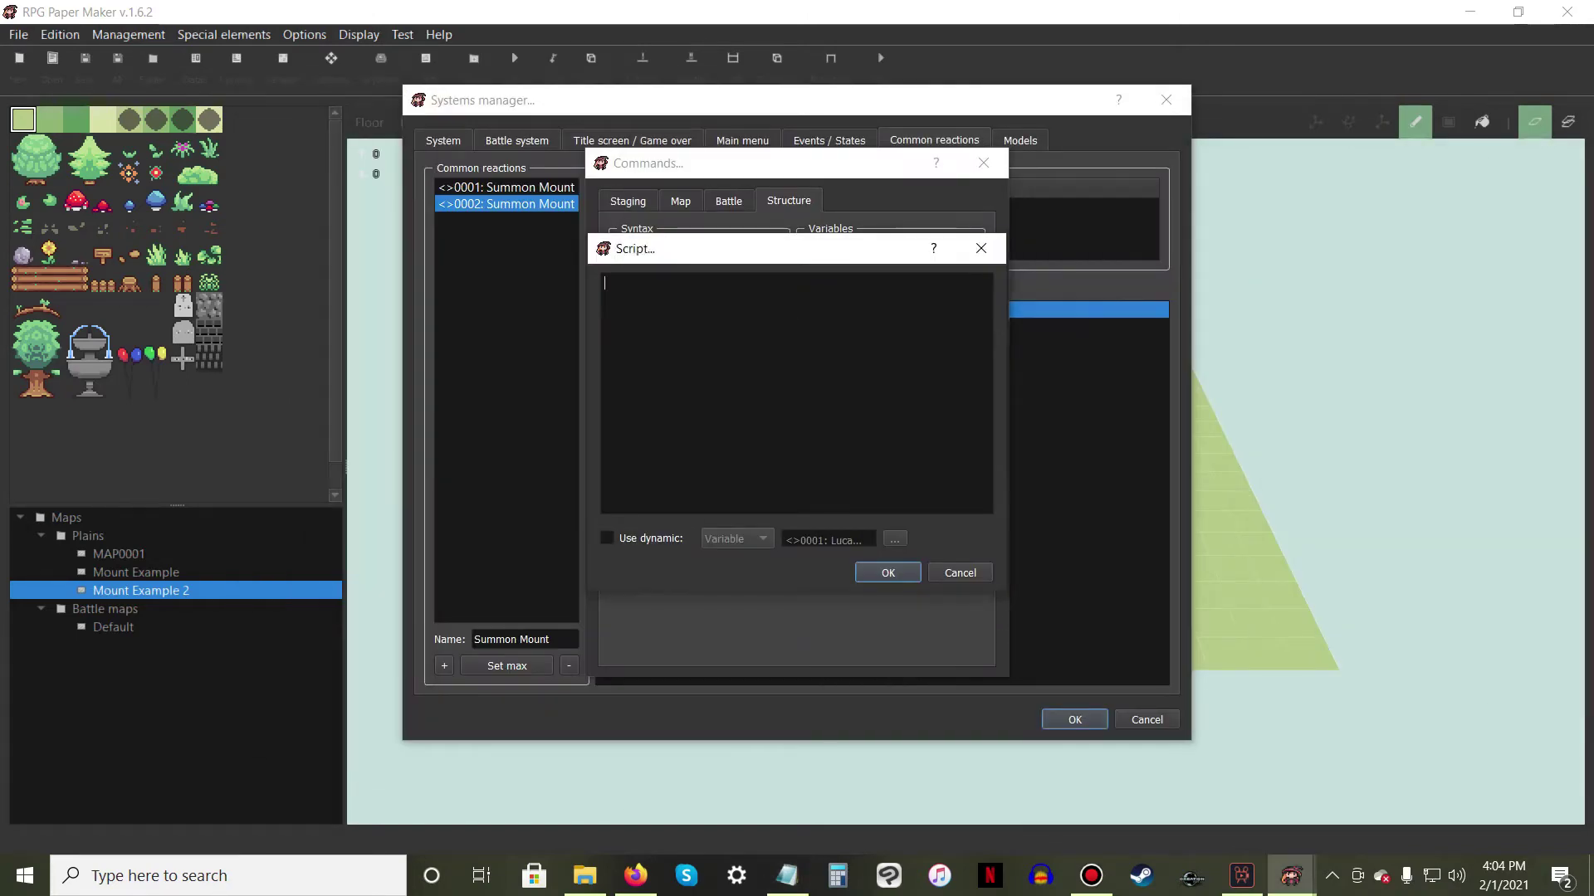
key(ctrl+v)
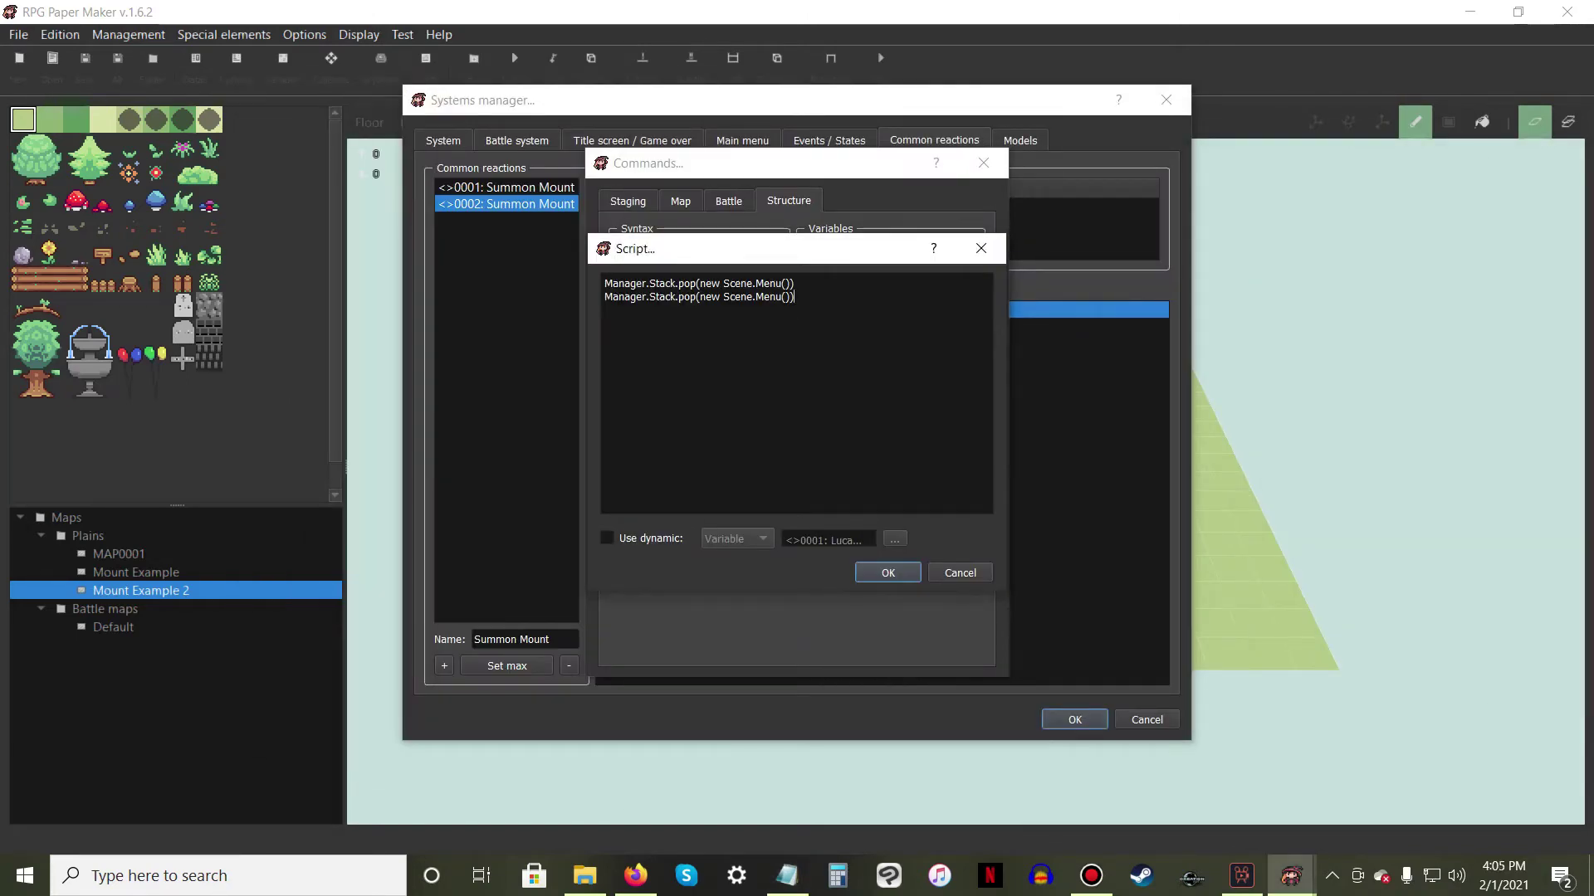
click(888, 573)
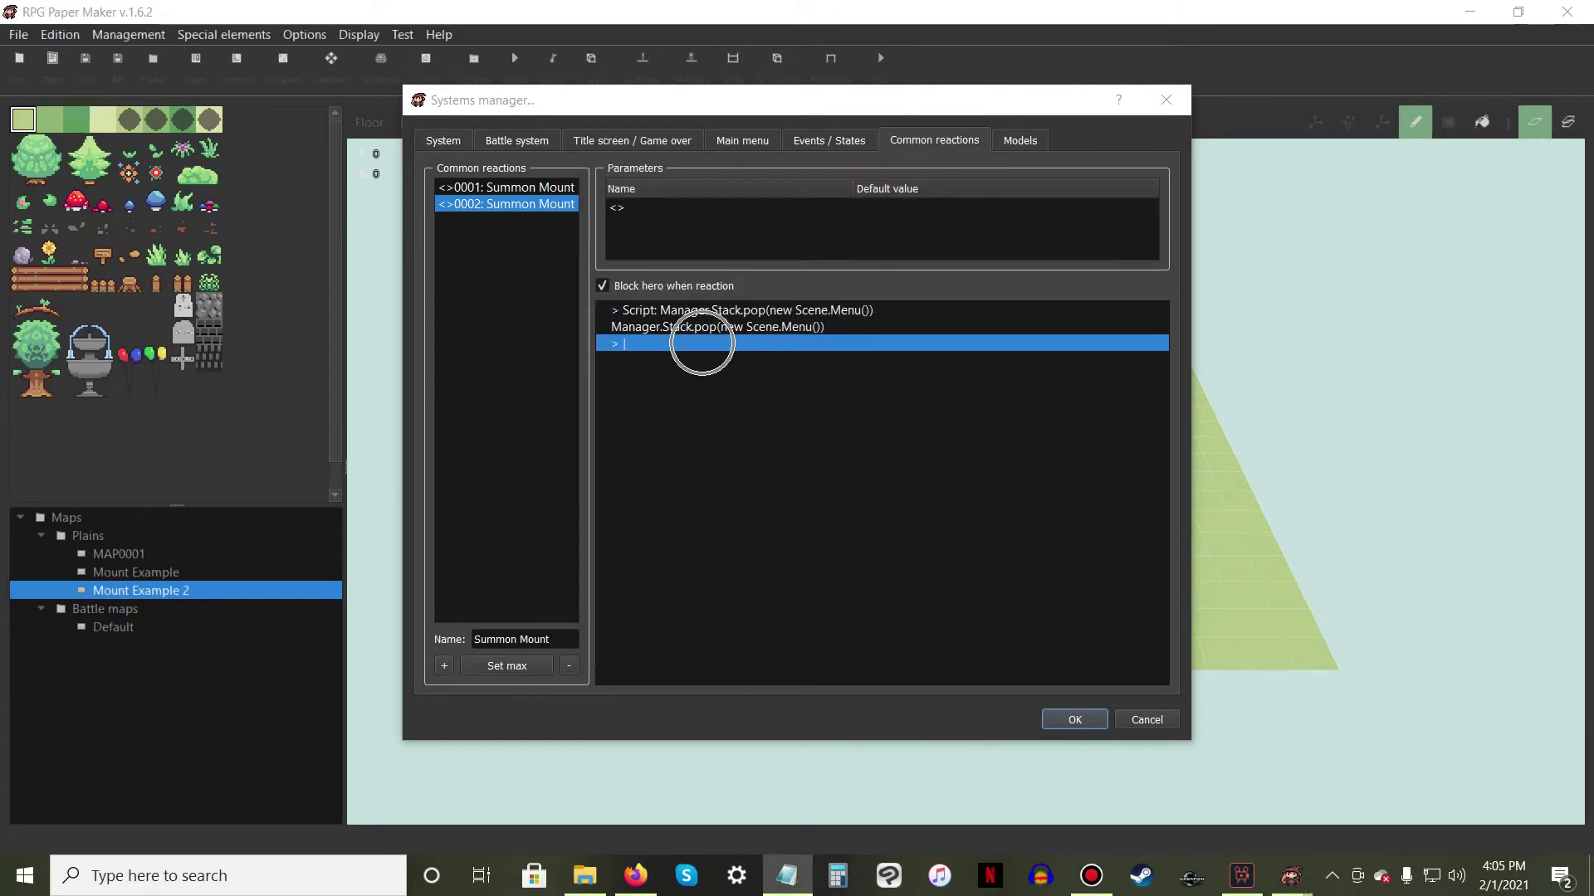
Add a condition below the script checking that variable Is Riding equals 0, including an Else branch
right_click(702, 343)
click(730, 355)
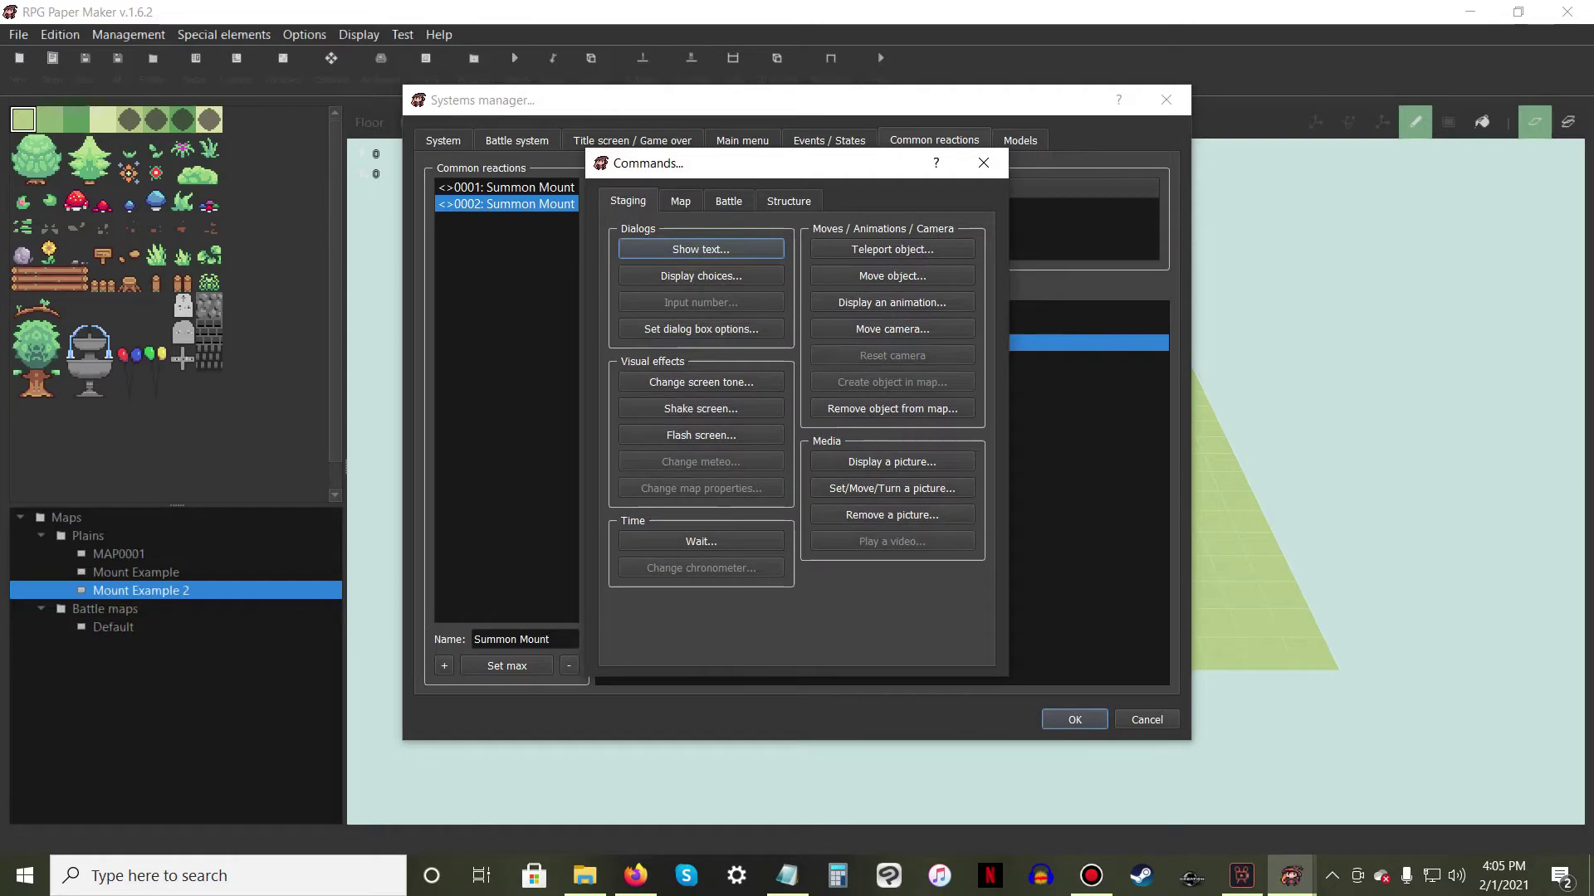
click(787, 201)
click(699, 249)
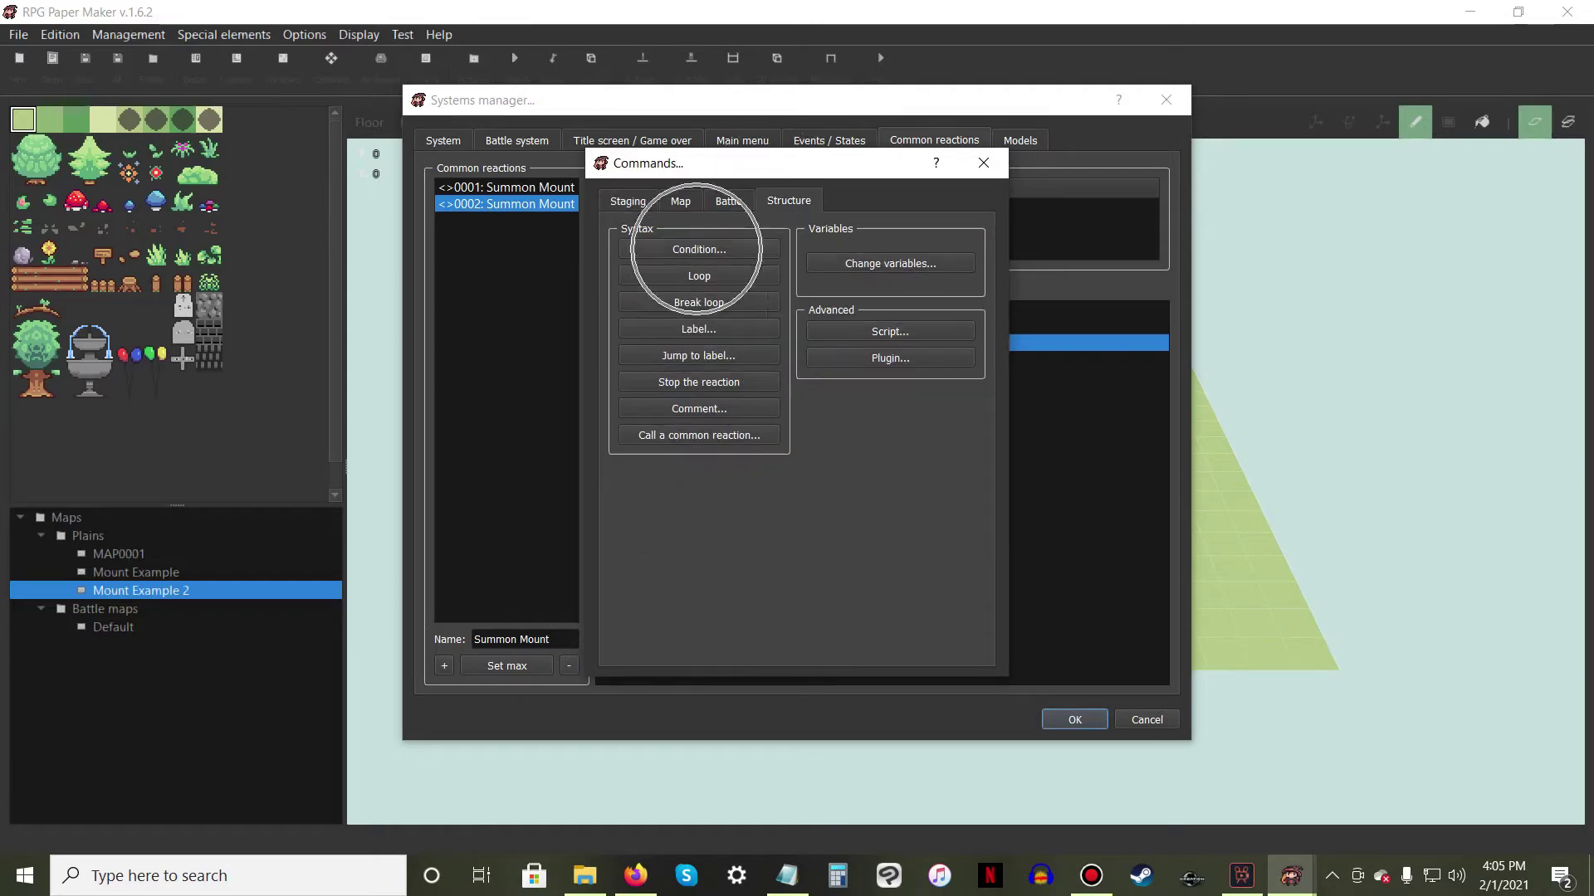
click(804, 294)
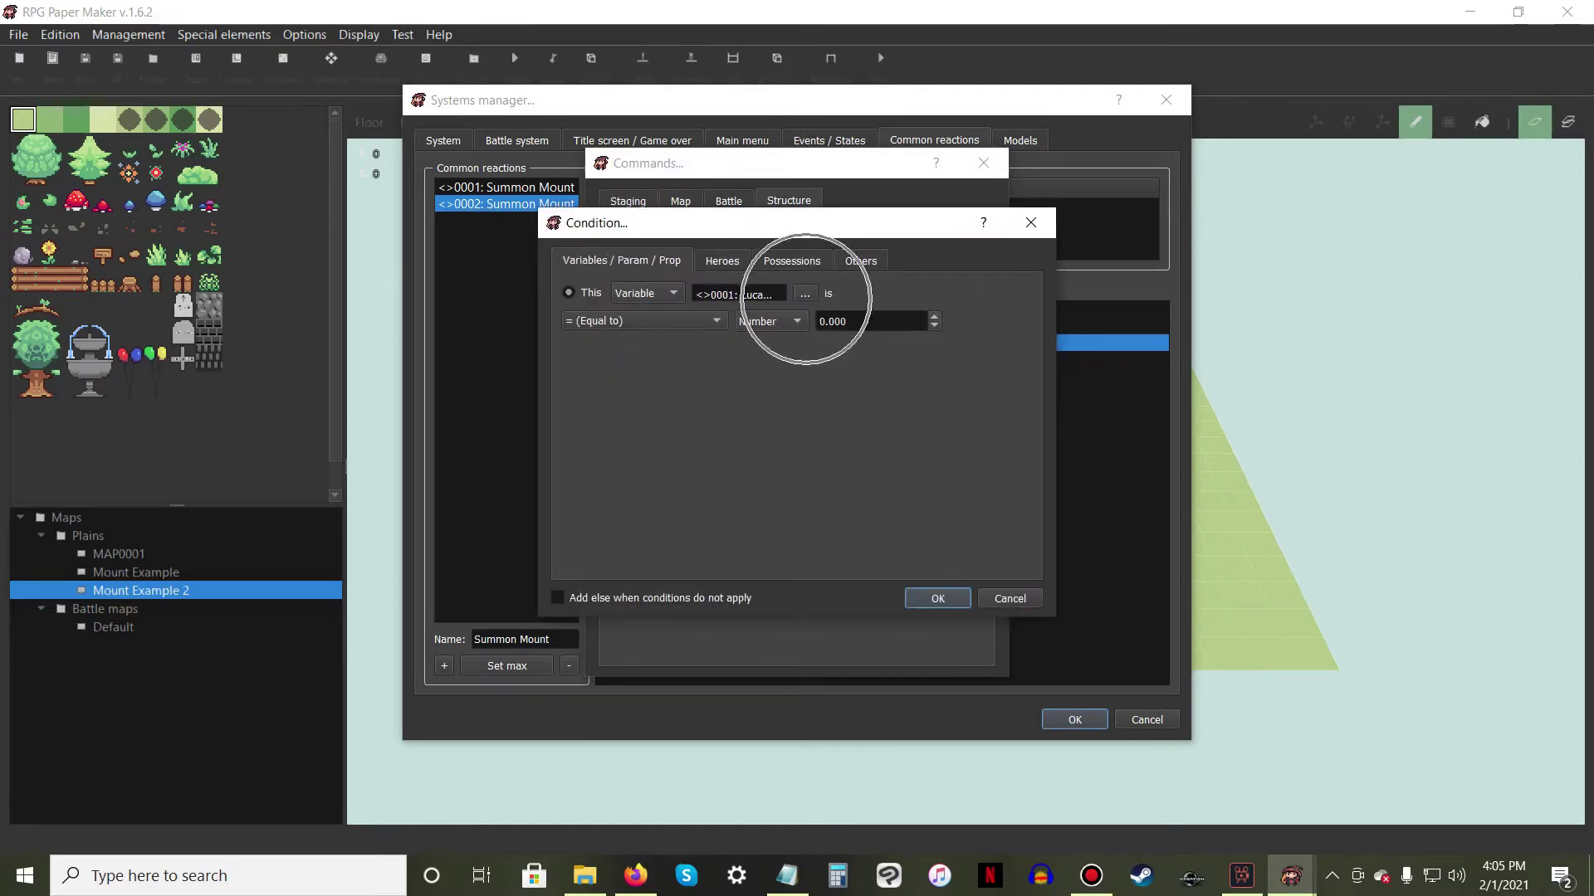
click(861, 282)
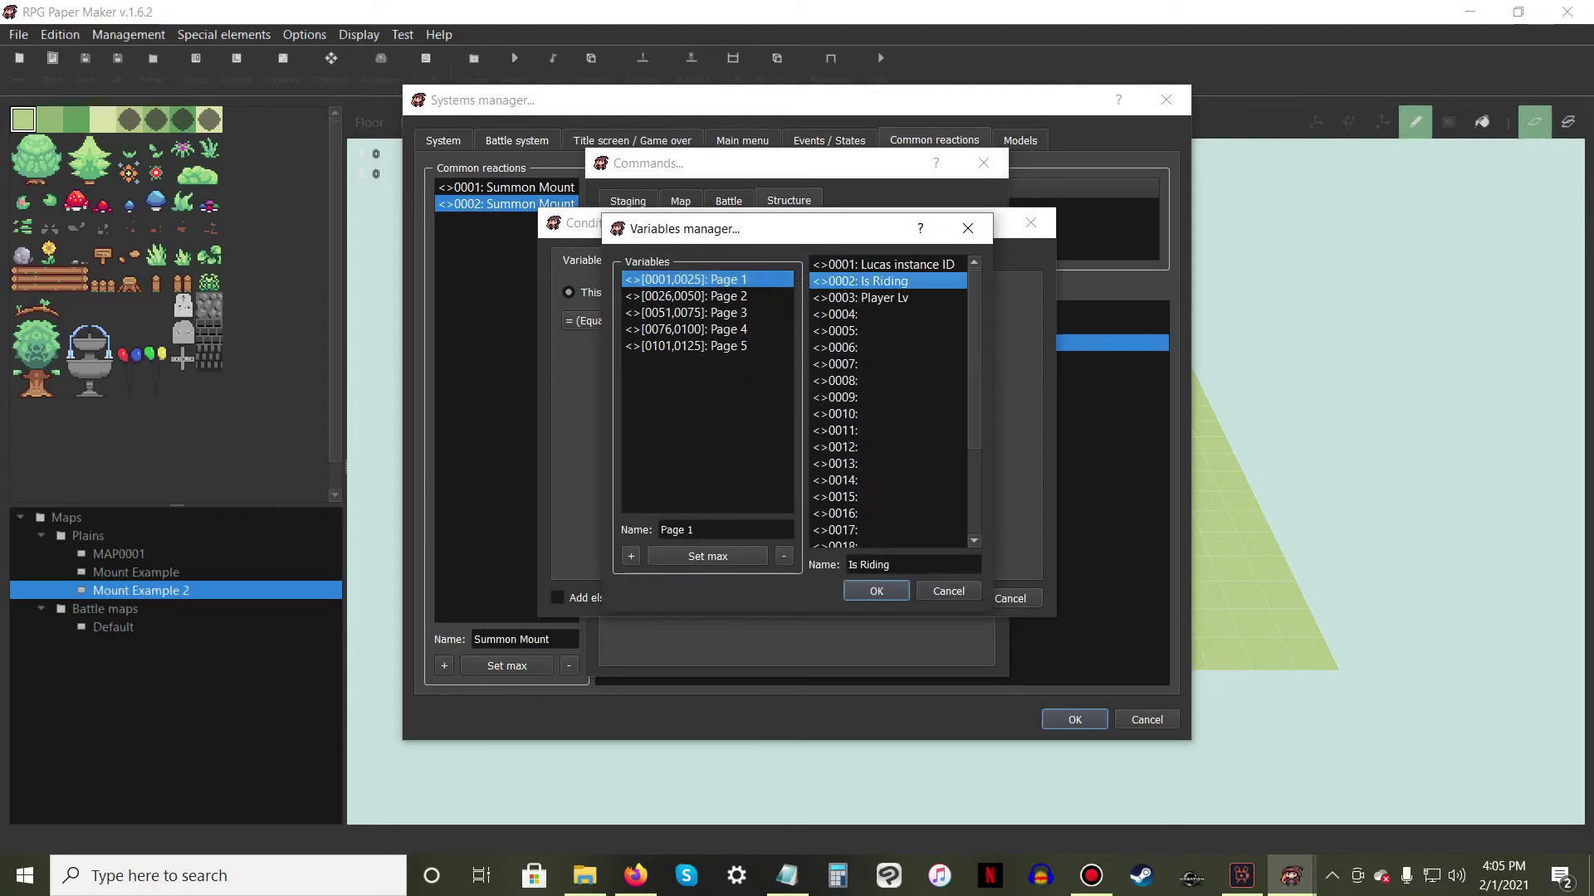
click(875, 590)
click(852, 318)
click(557, 597)
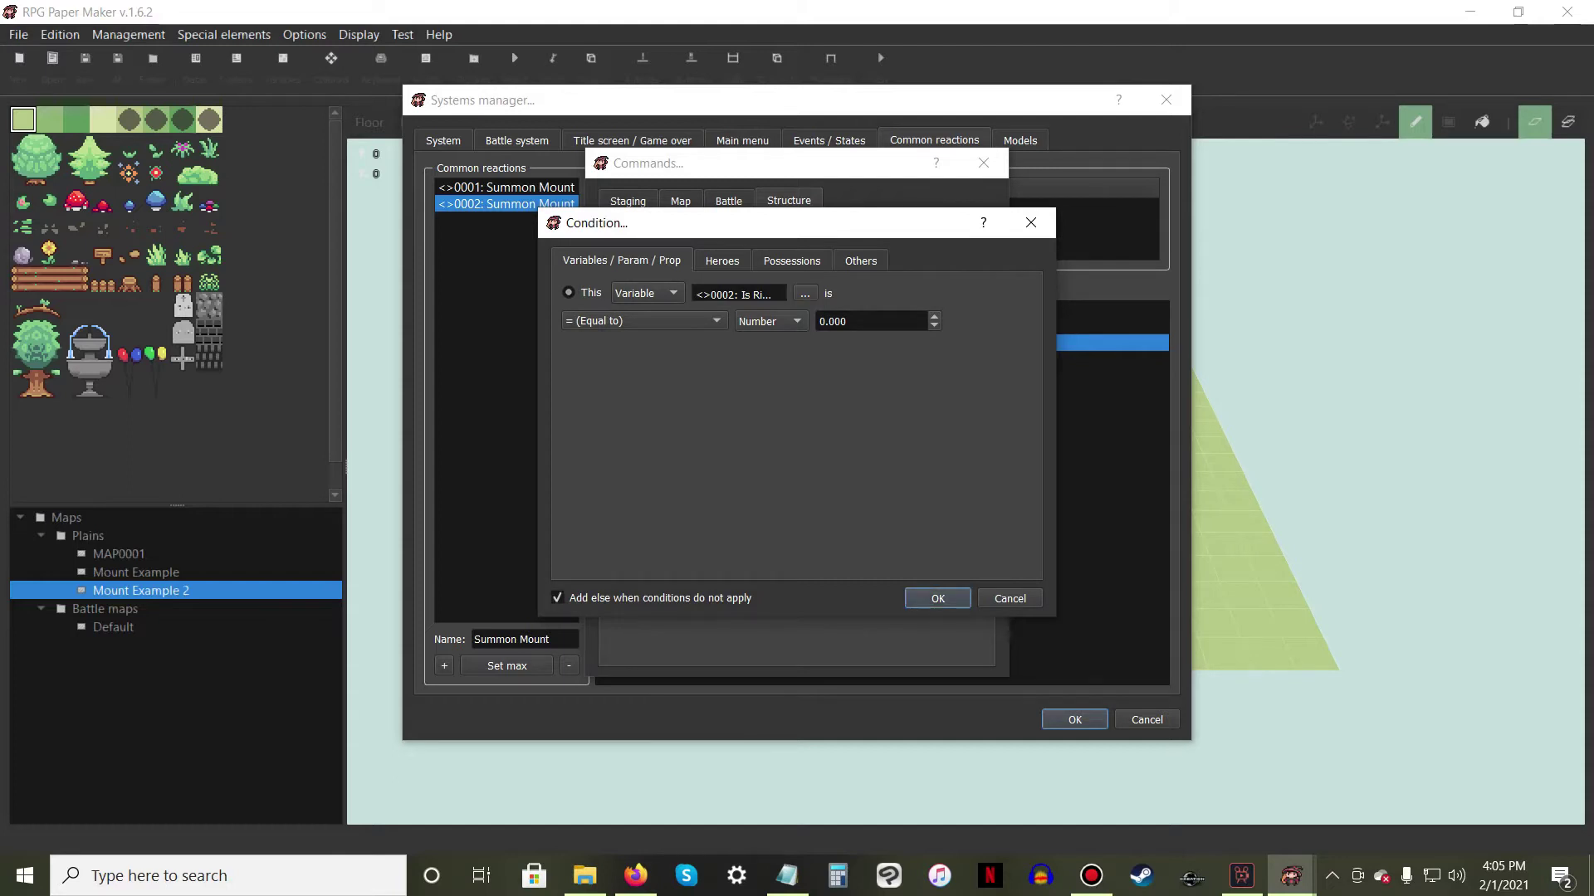
click(938, 598)
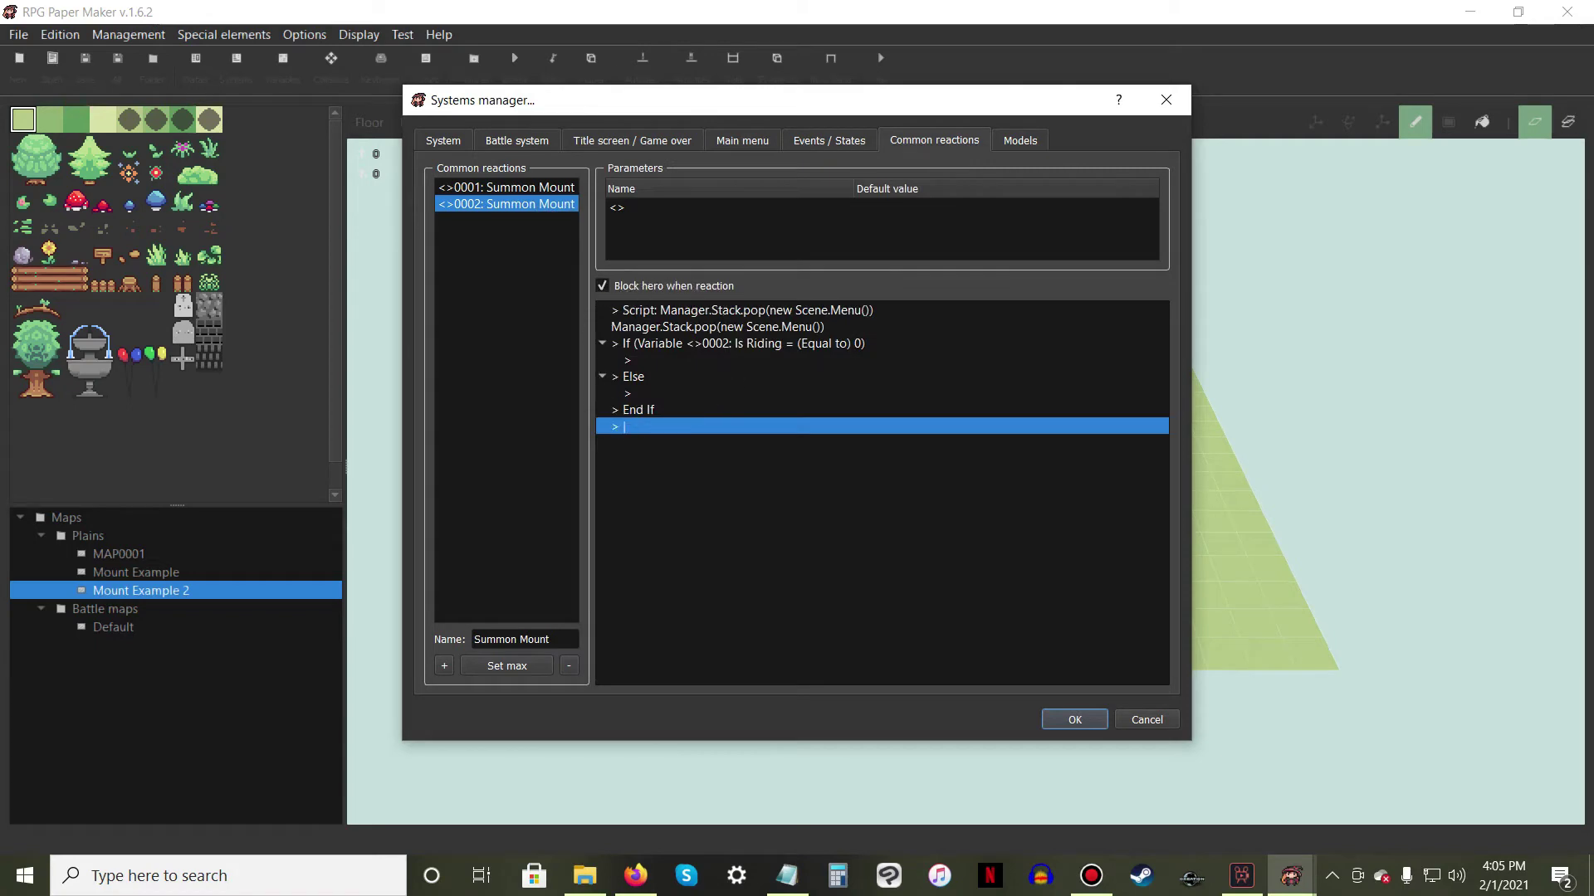
Add a Move object command inside the If branch that changes this object's graphics to 001 Mount Example.png
right_click(664, 361)
click(690, 374)
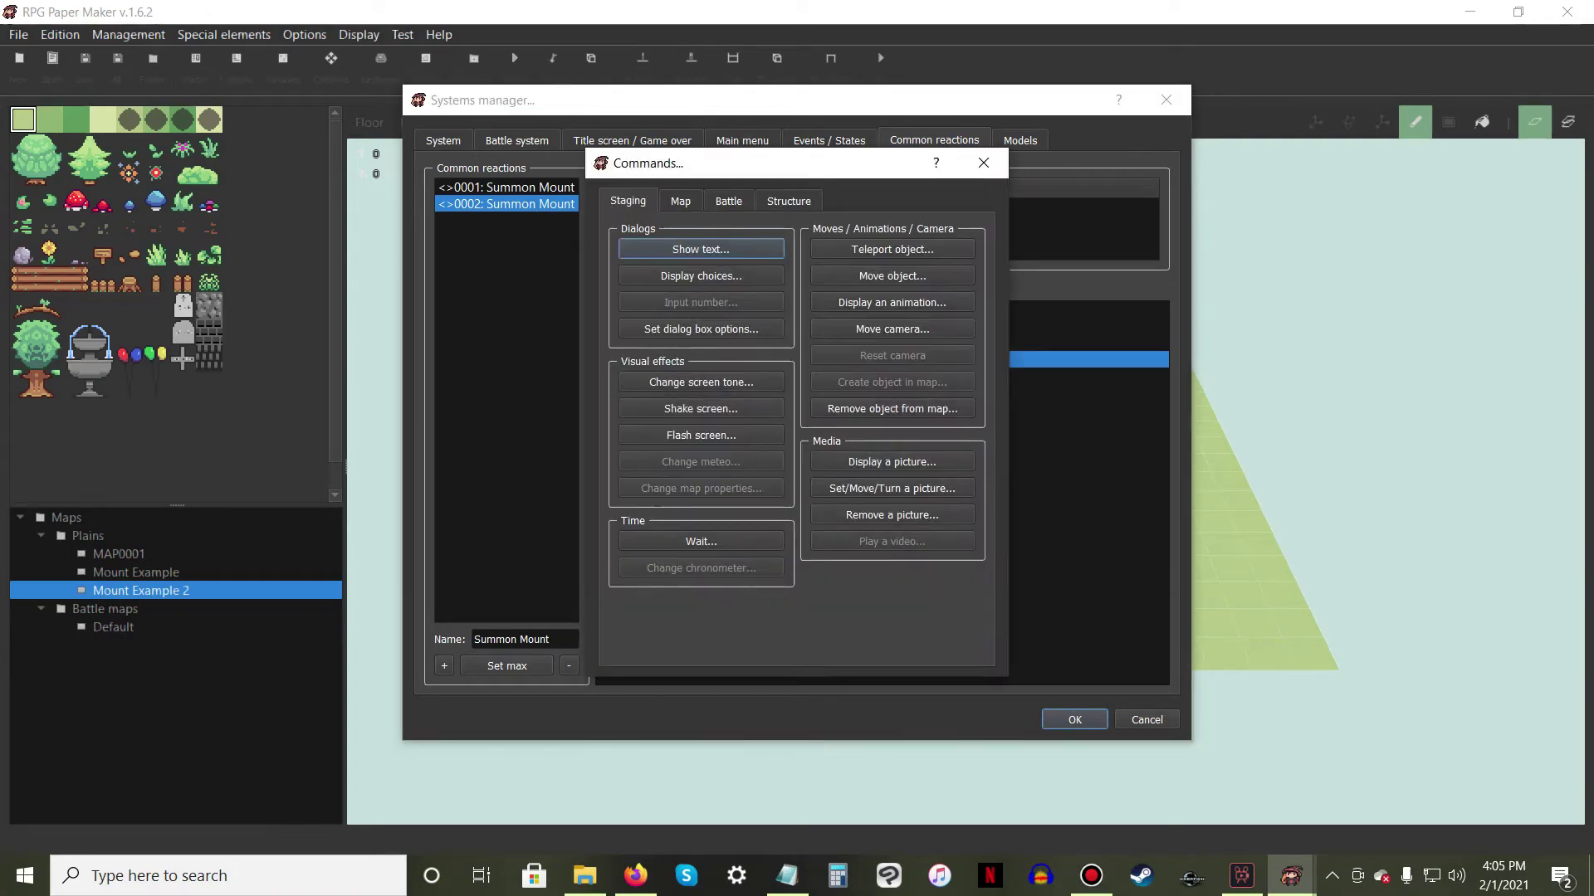
click(891, 275)
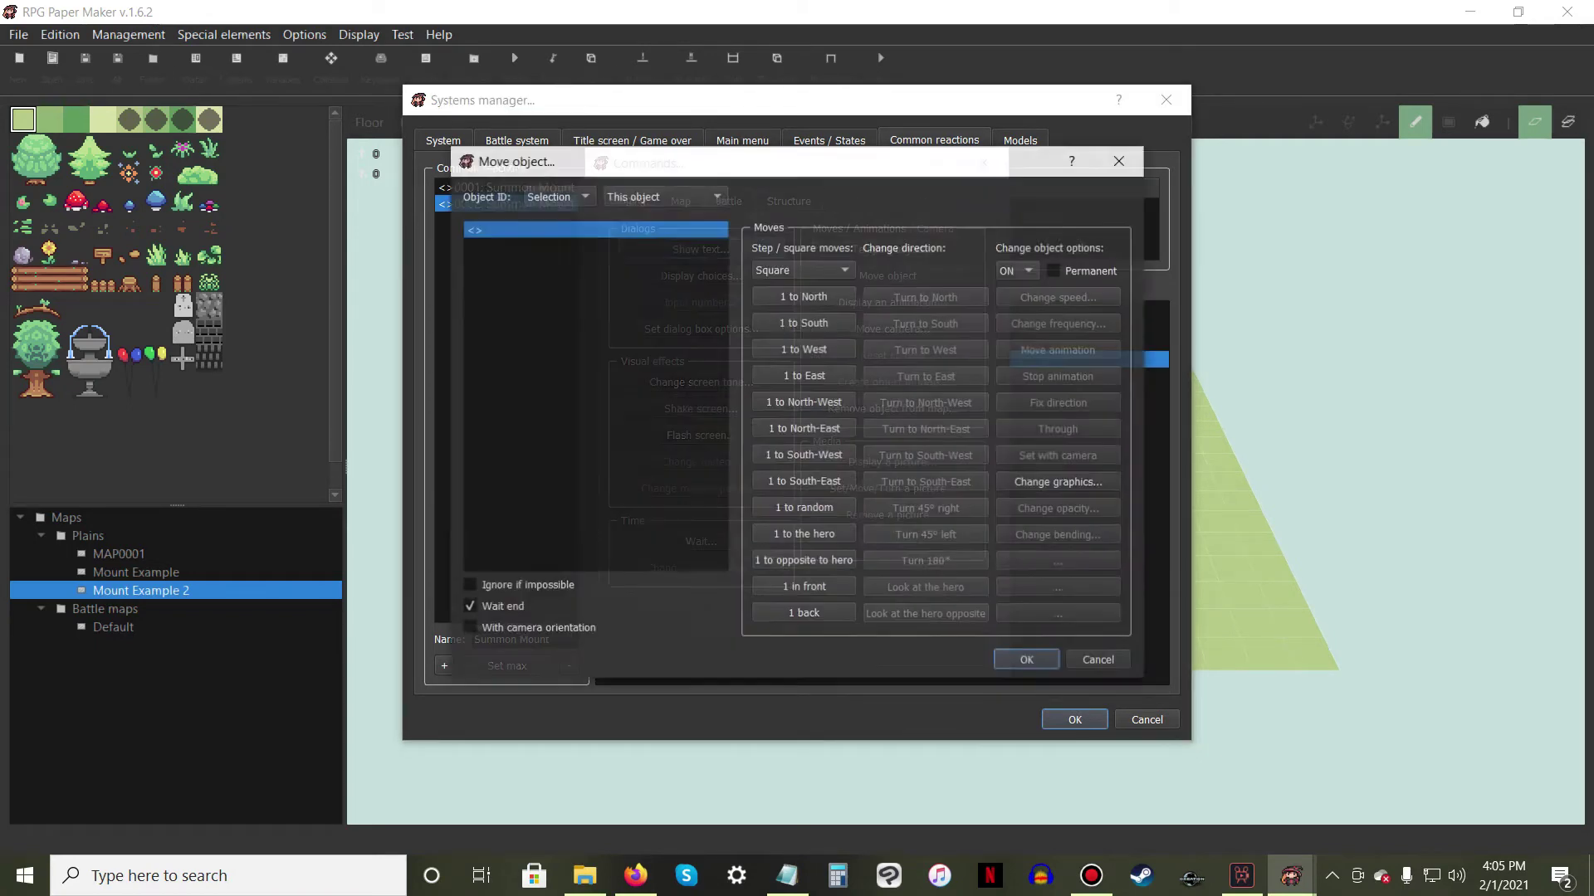
click(1060, 482)
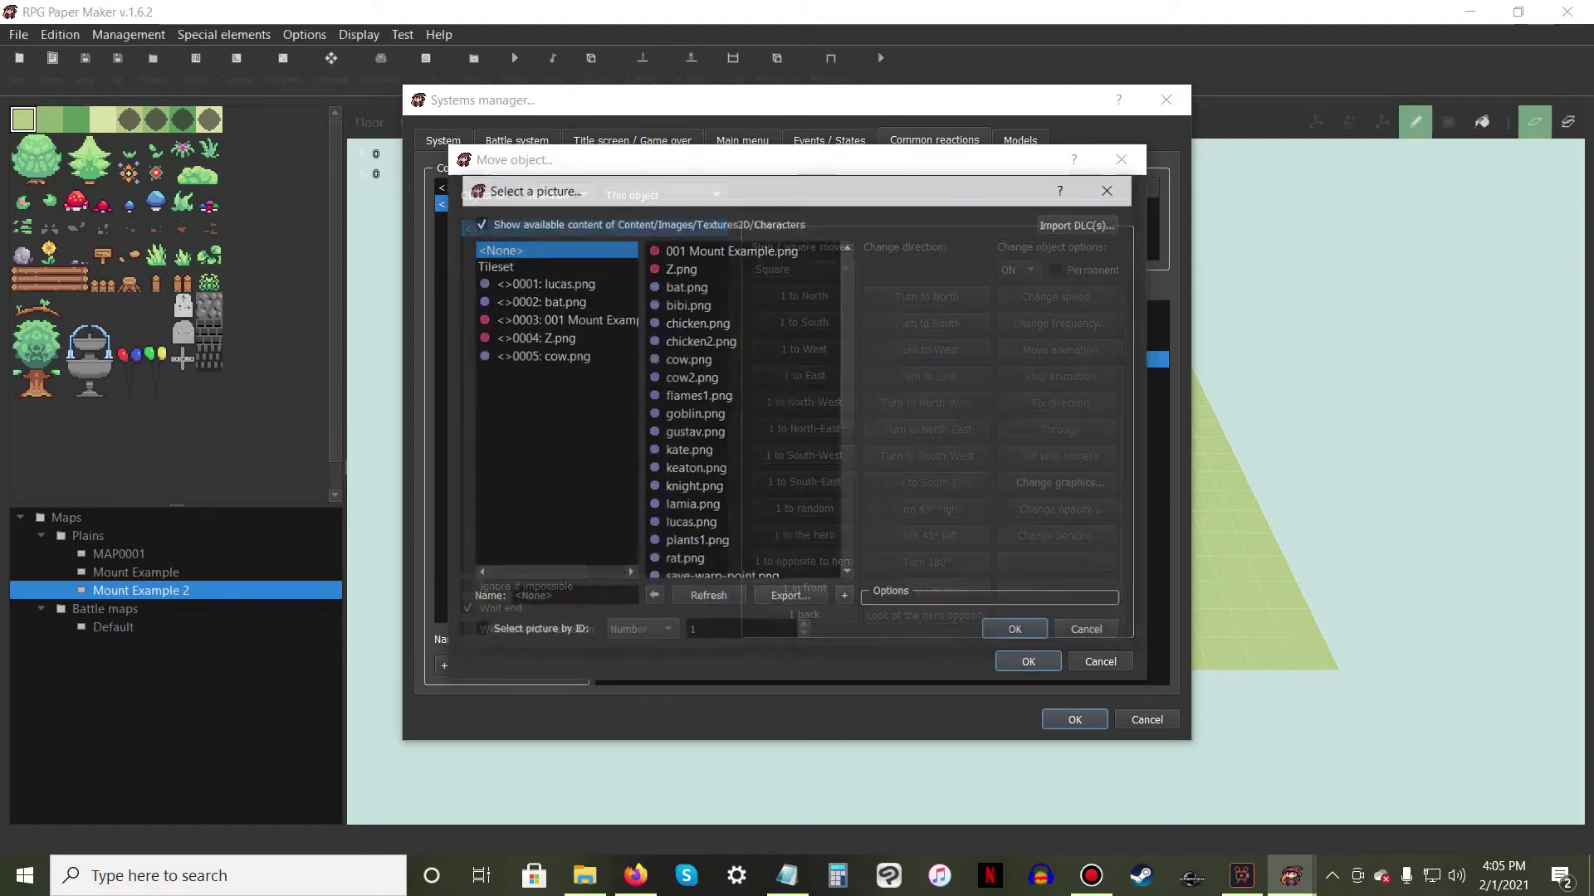
click(555, 319)
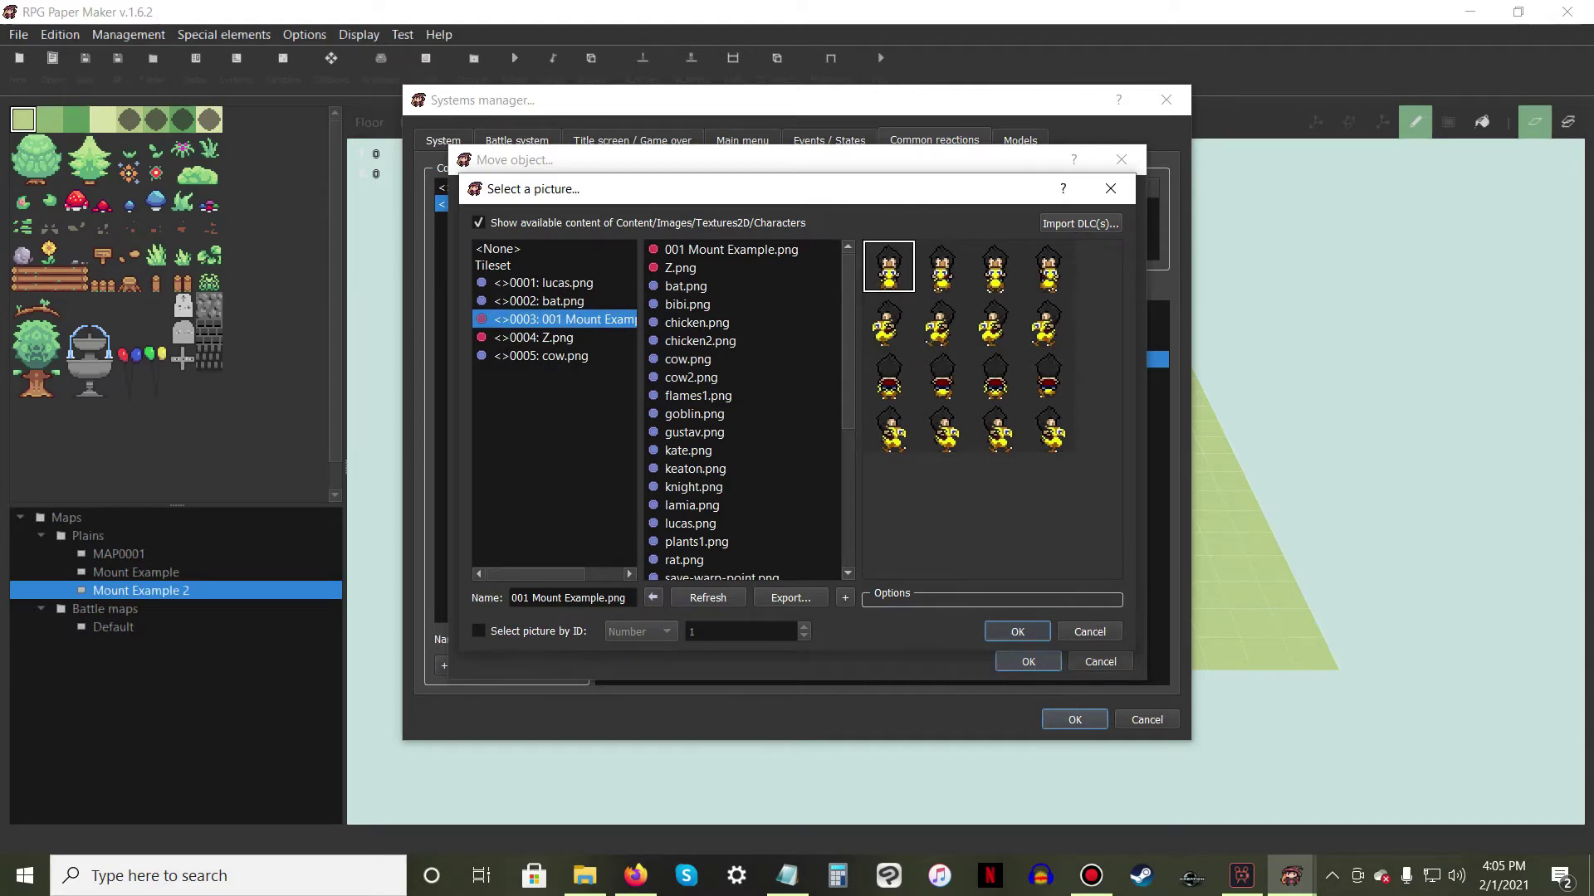
click(1016, 632)
click(1027, 661)
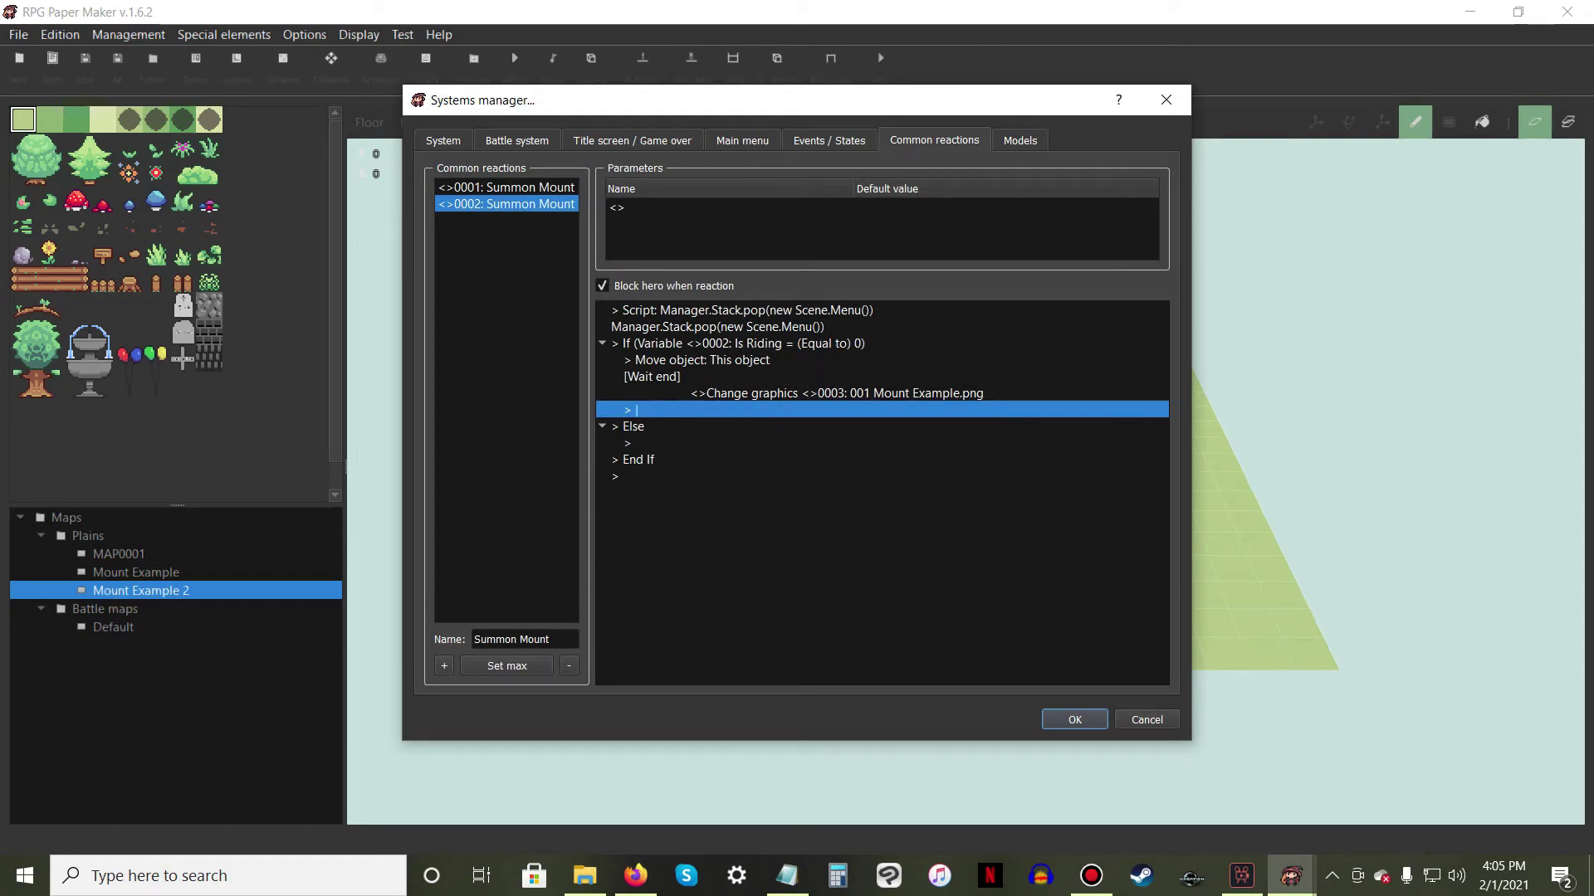
Add a script to the If branch with Core.Game.current.hero.speed = Datas.Systems.getSpeed(5), copied from the Notepad script notes
right_click(769, 410)
click(794, 423)
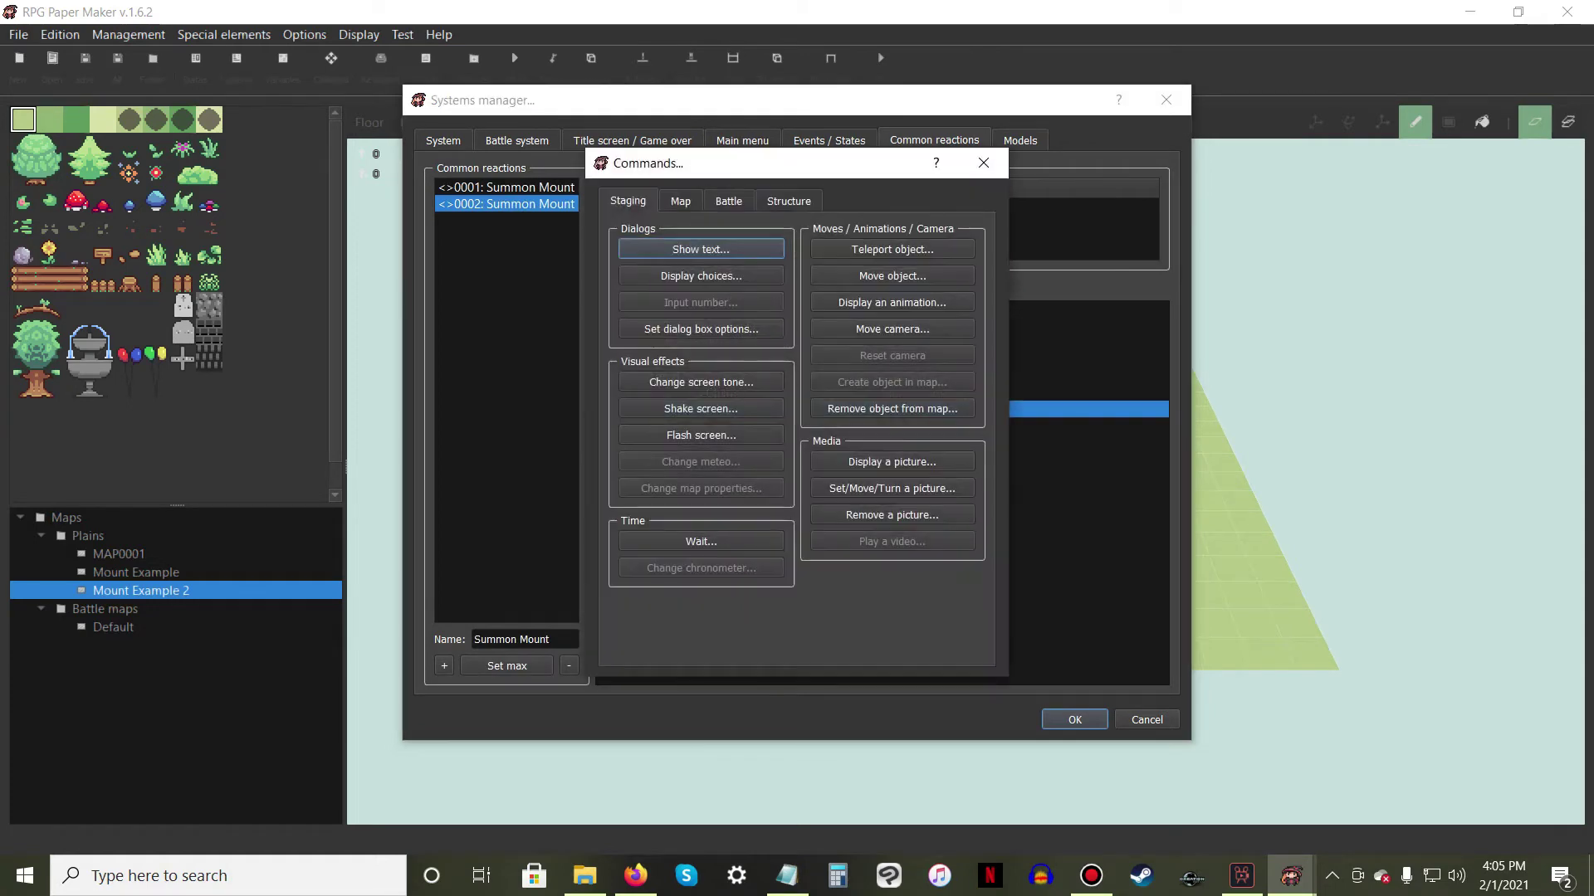
click(788, 201)
click(890, 331)
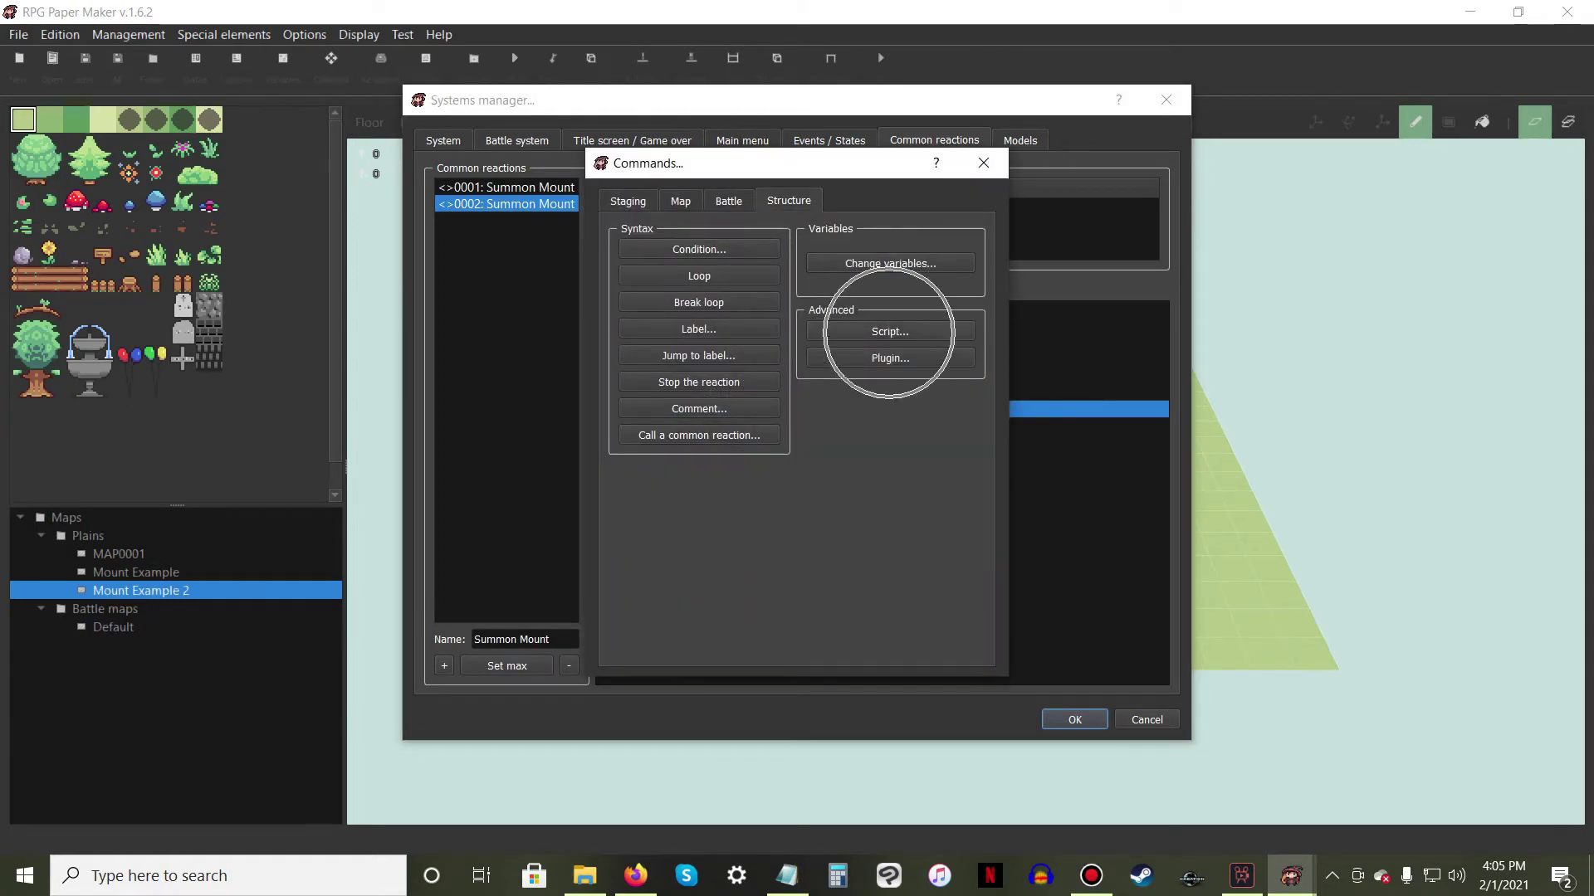
drag(1593, 133, 833, 171)
drag(1371, 463, 439, 463)
key(ctrl+c)
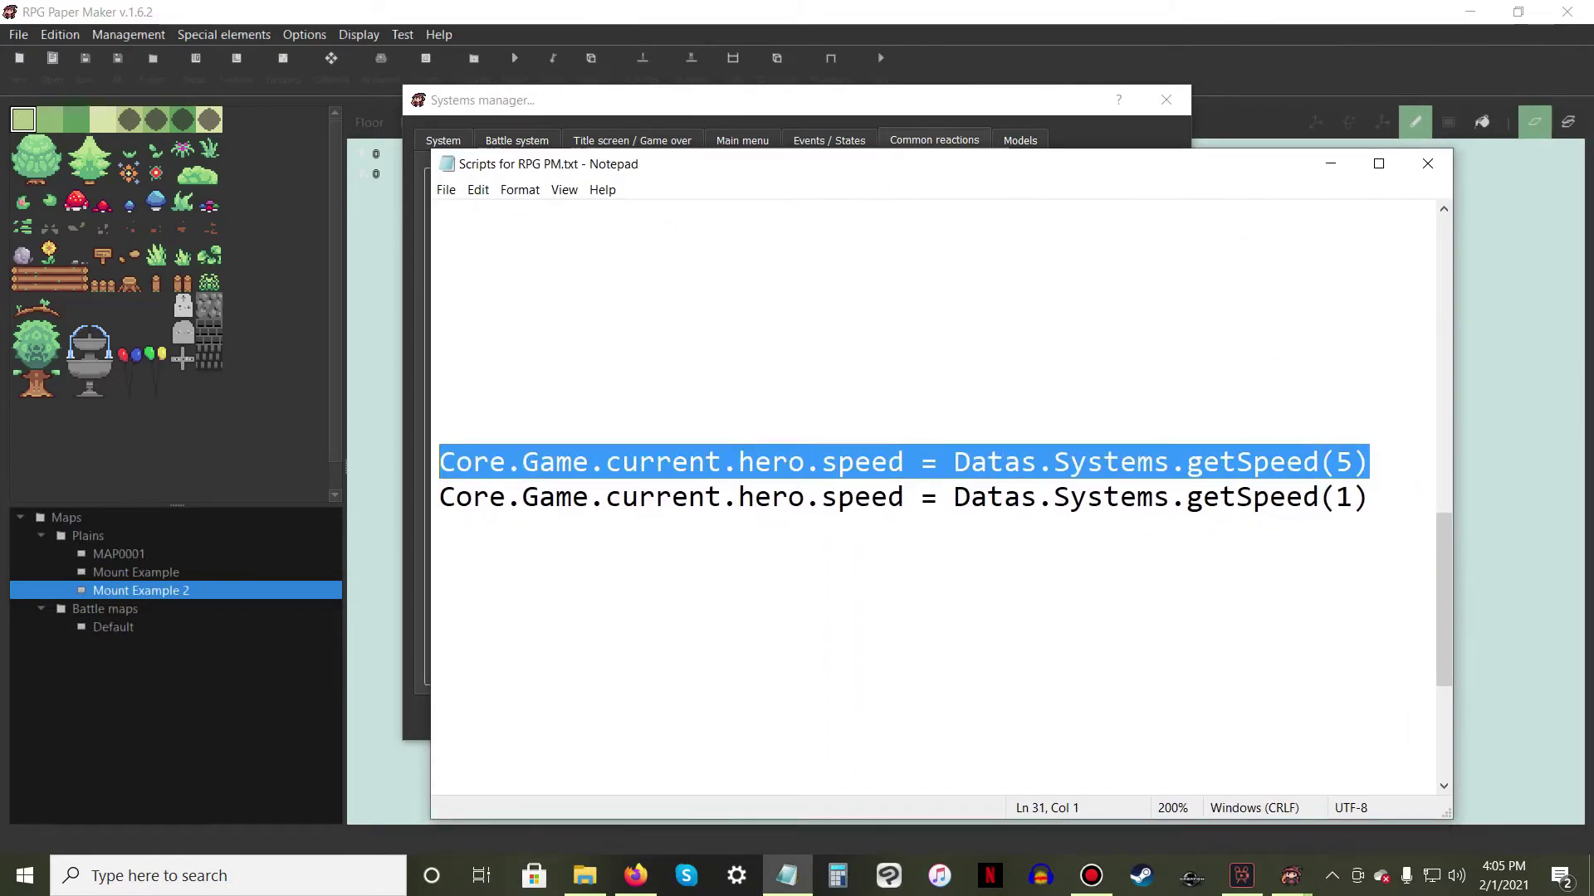
key(alt+Tab)
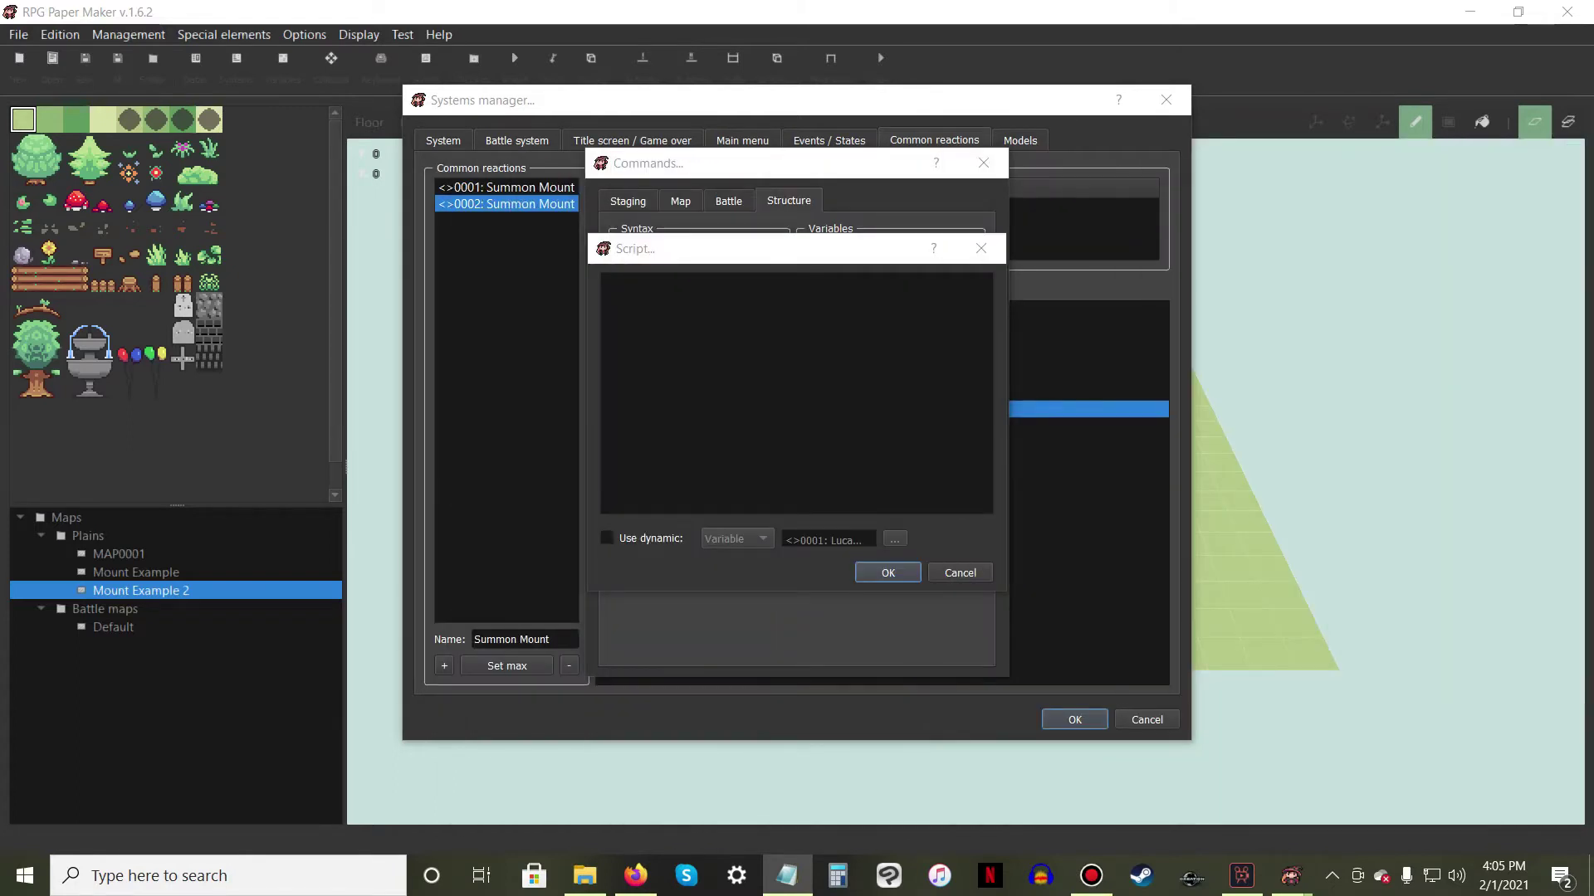
key(ctrl+v)
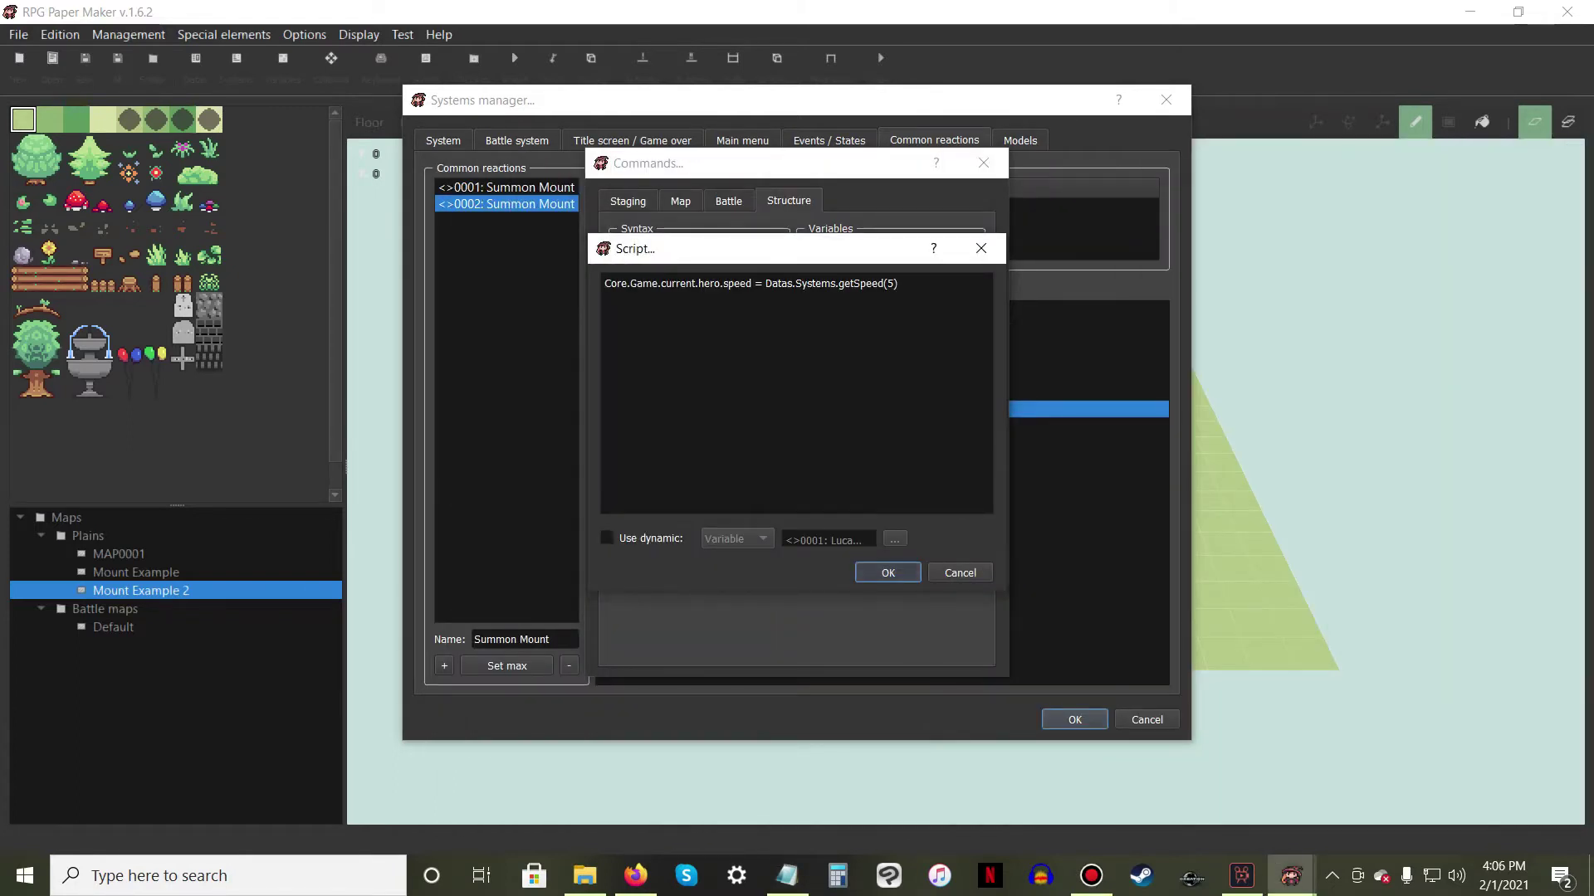
key(Return)
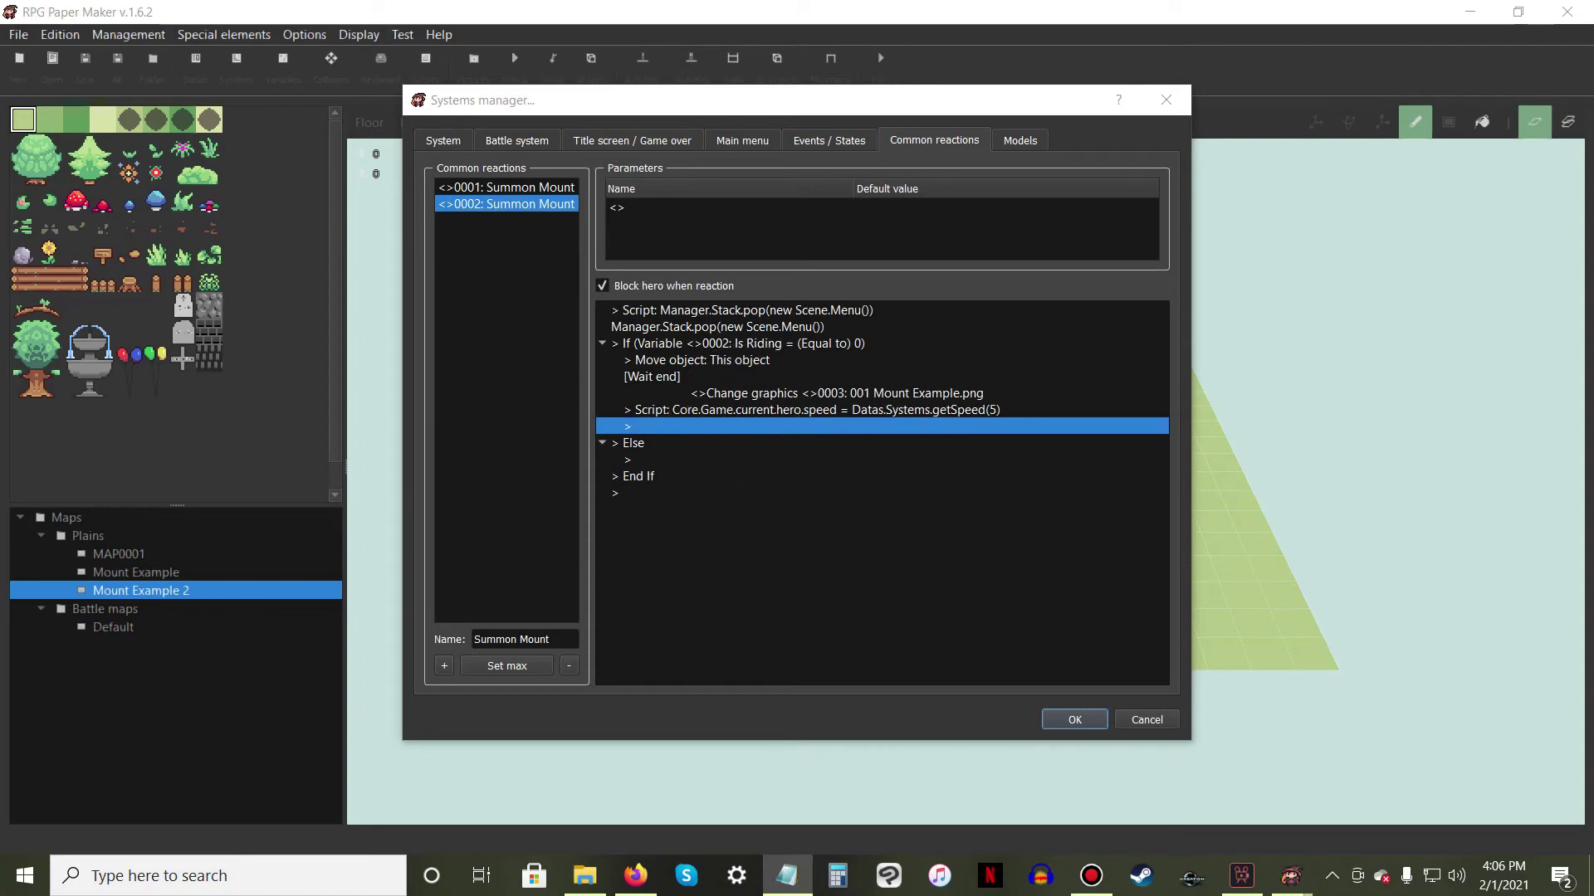
Add a Change variables command at the end of the If branch that sets Is Riding to 1
right_click(751, 426)
click(776, 436)
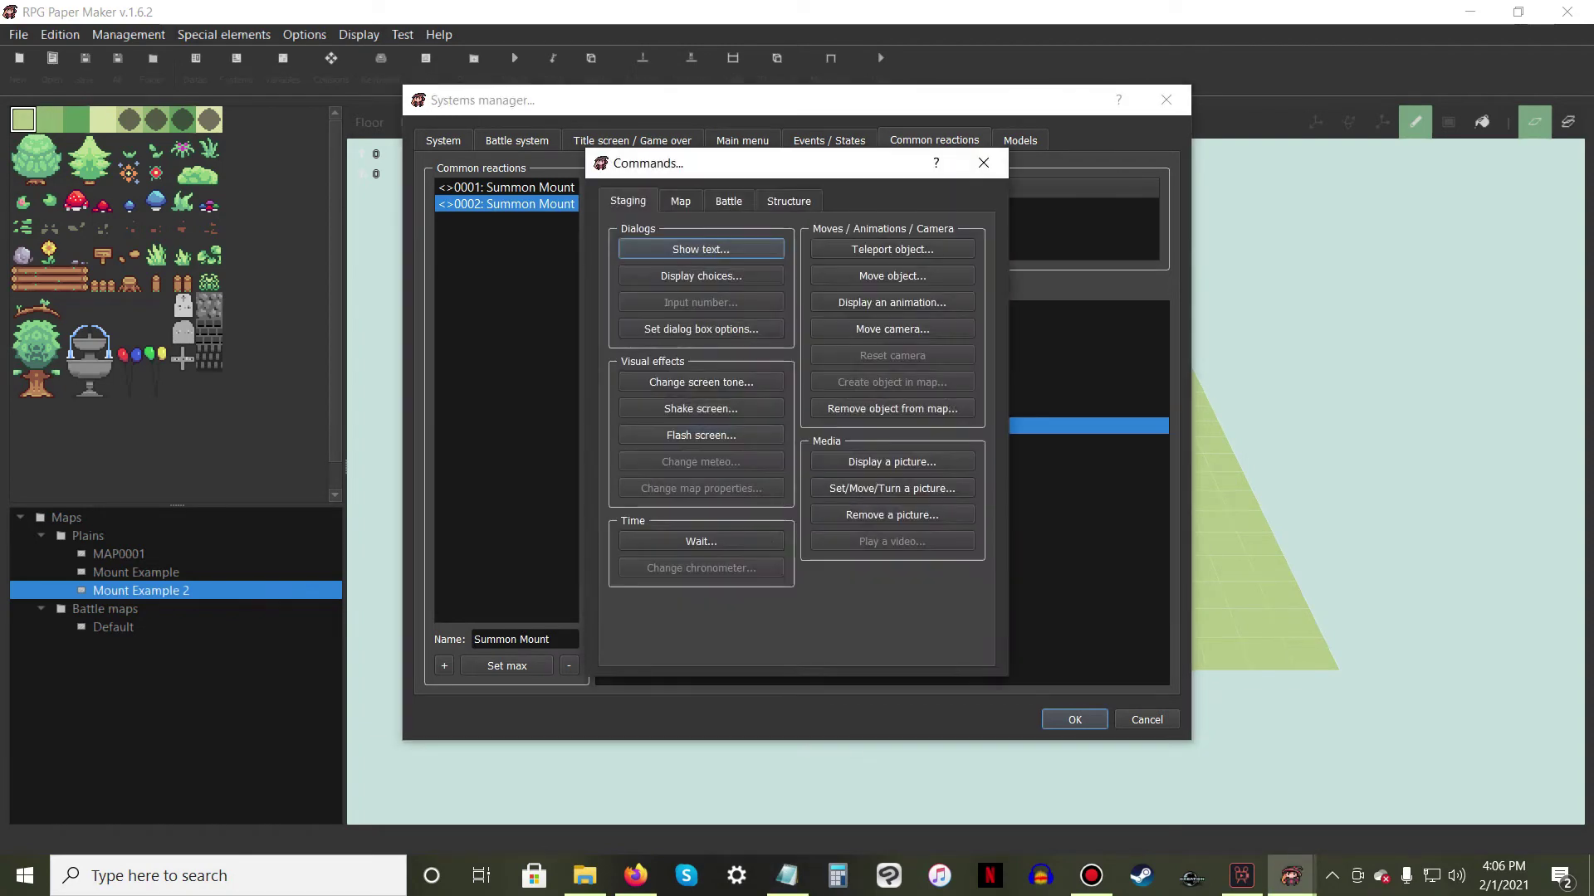
click(789, 201)
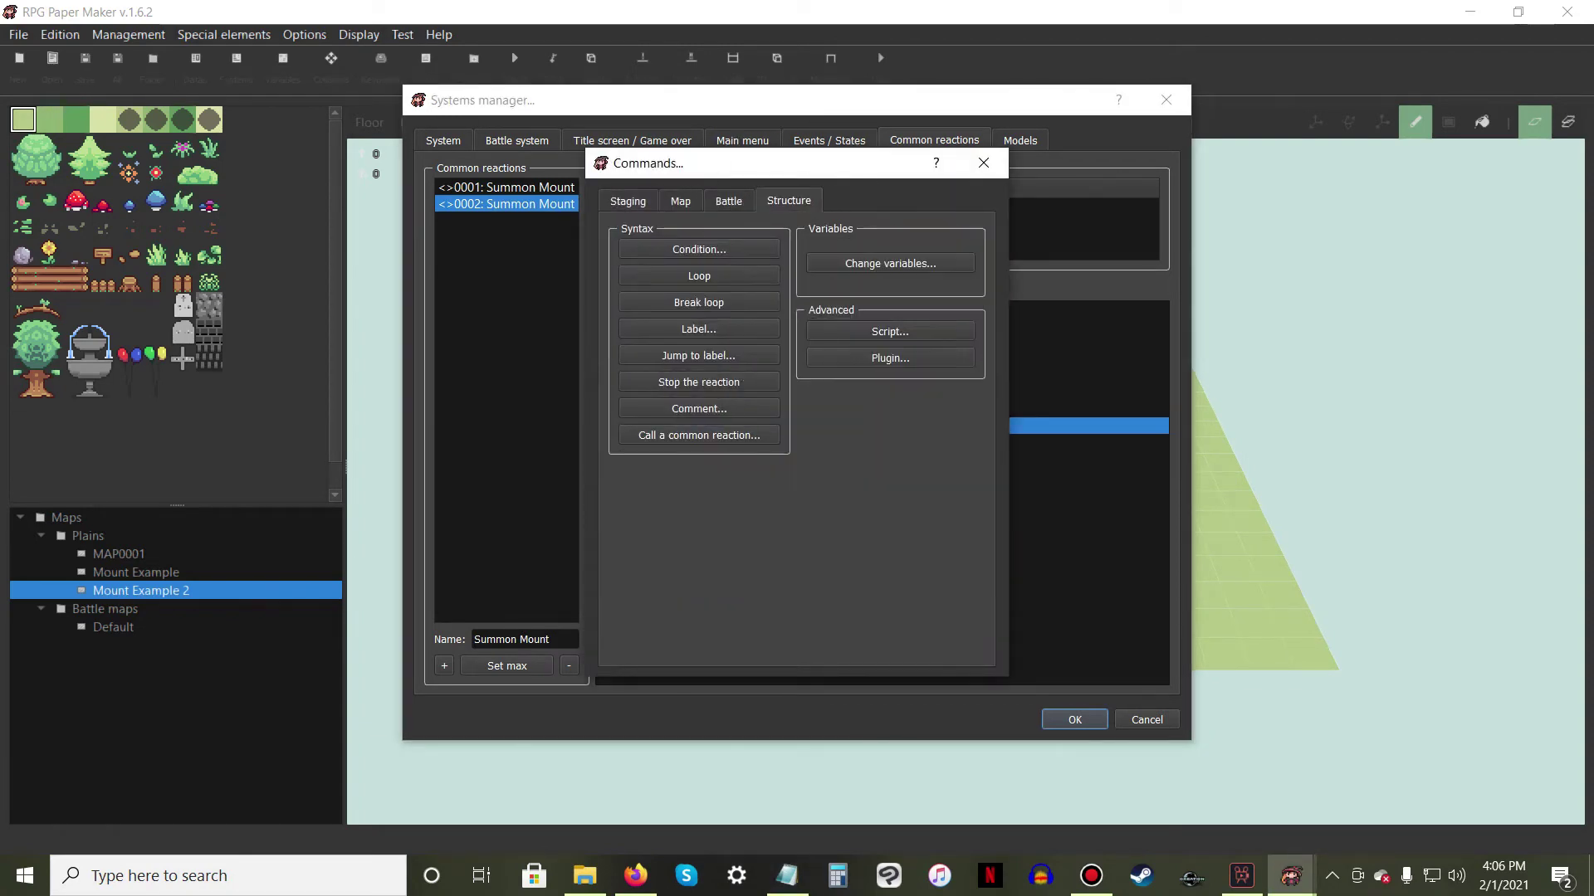
click(889, 263)
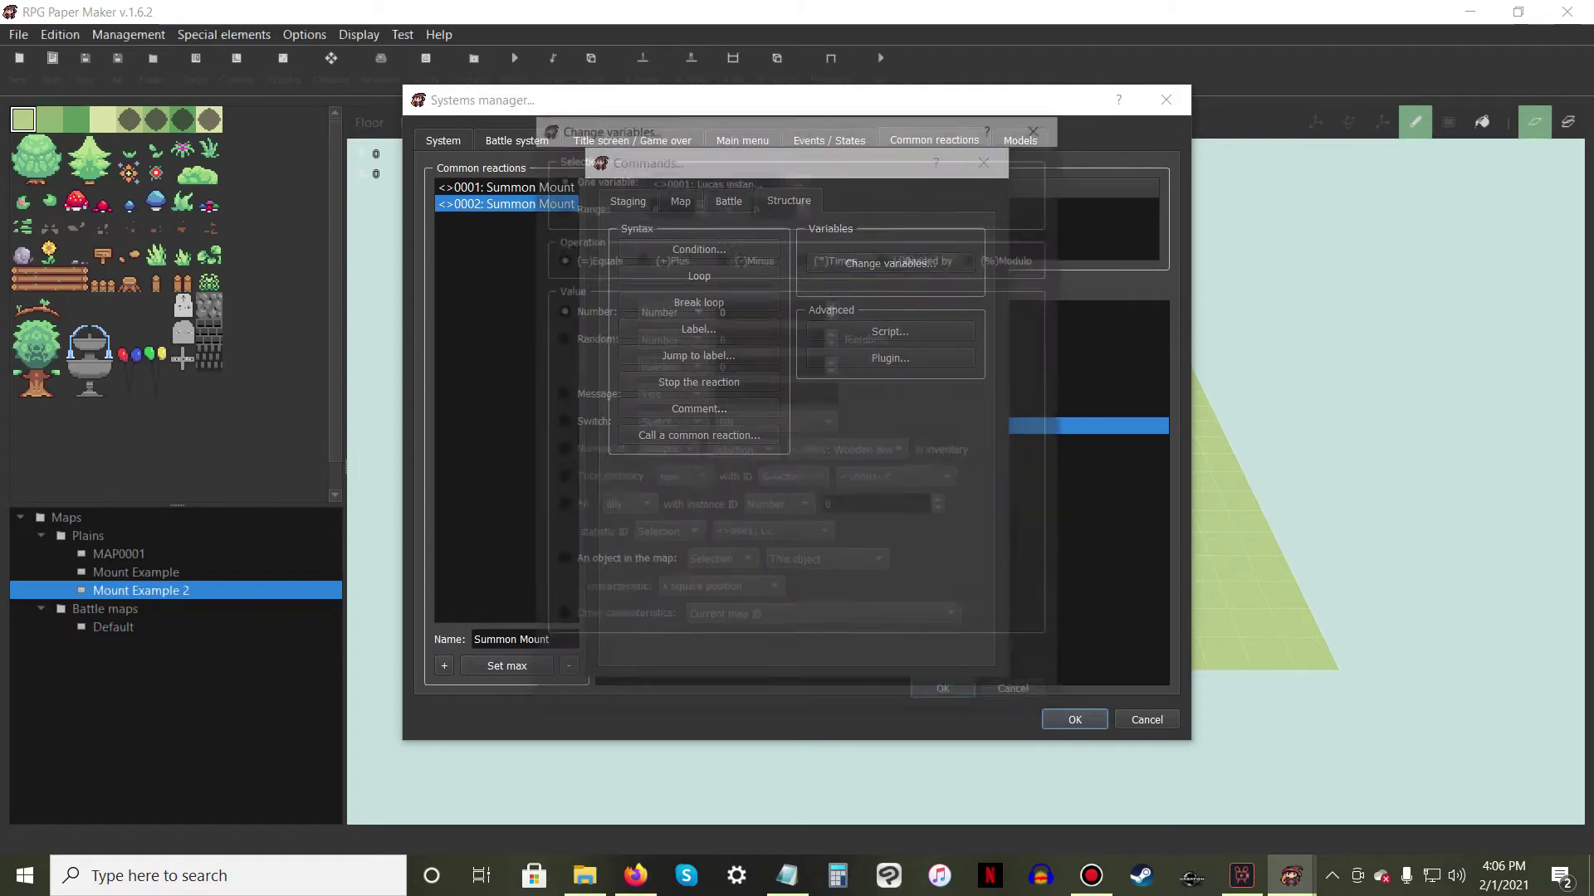
double_click(719, 177)
click(871, 281)
key(Return)
click(834, 306)
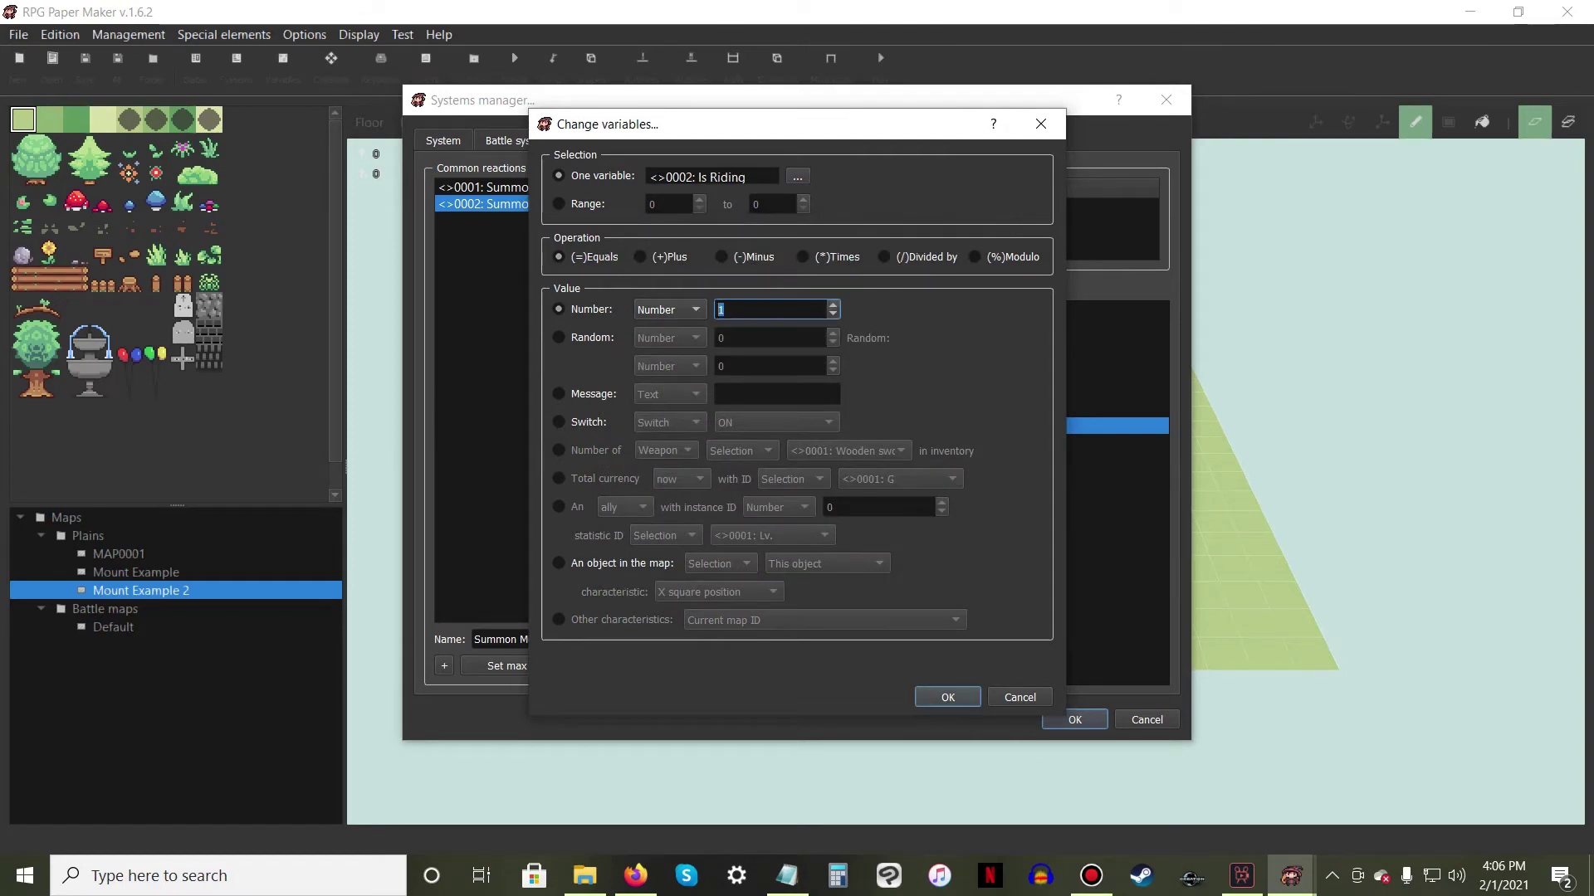
key(Return)
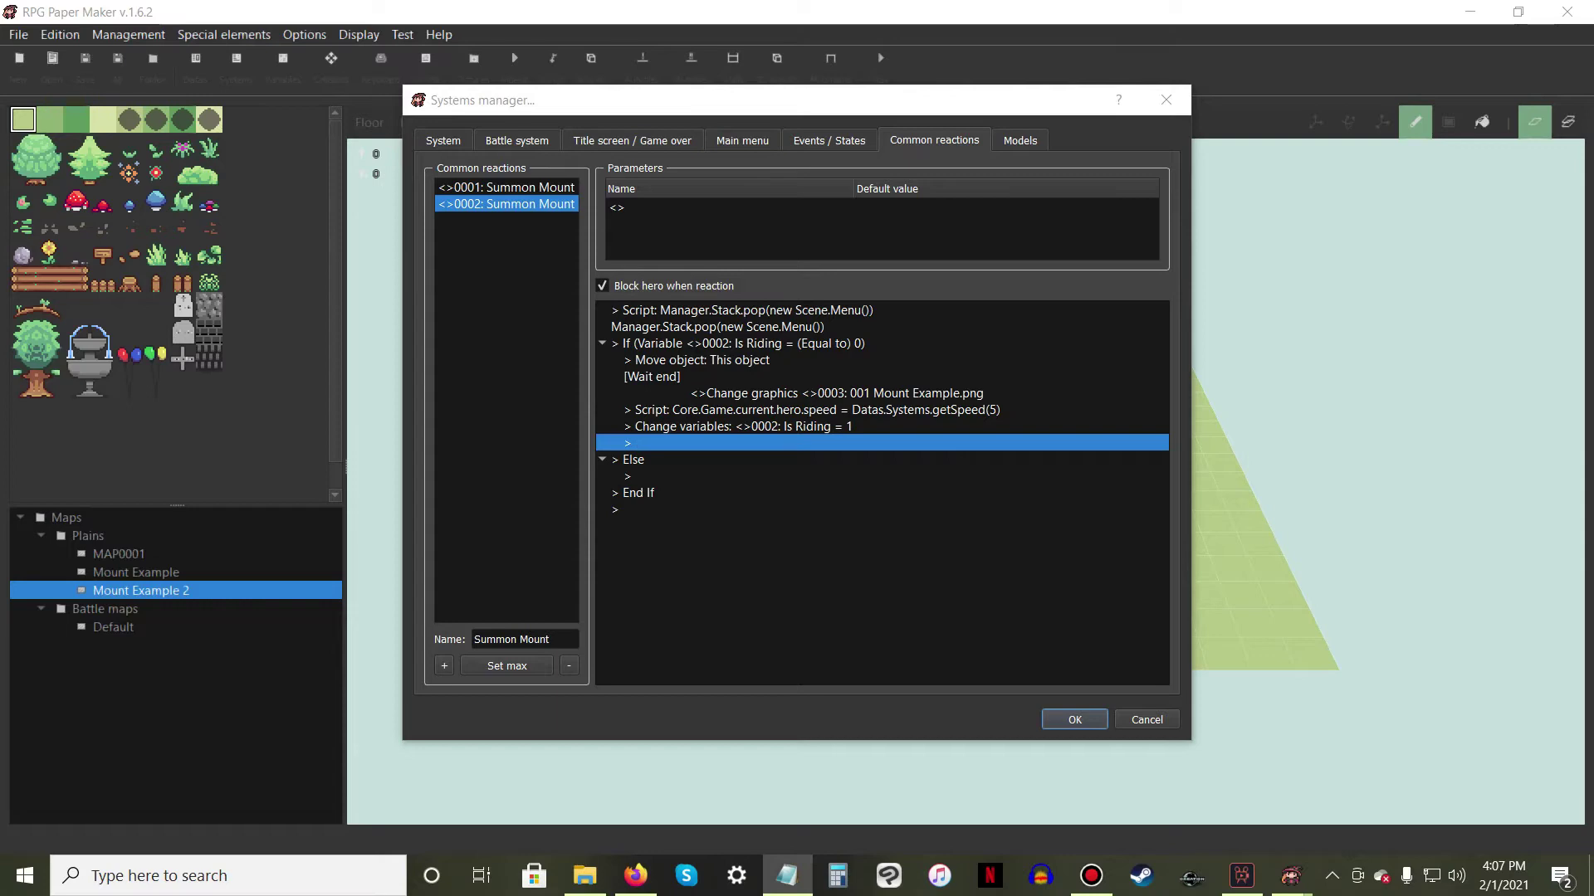
Review the commands of the first Summon Mount reaction and accept the system changes
click(506, 187)
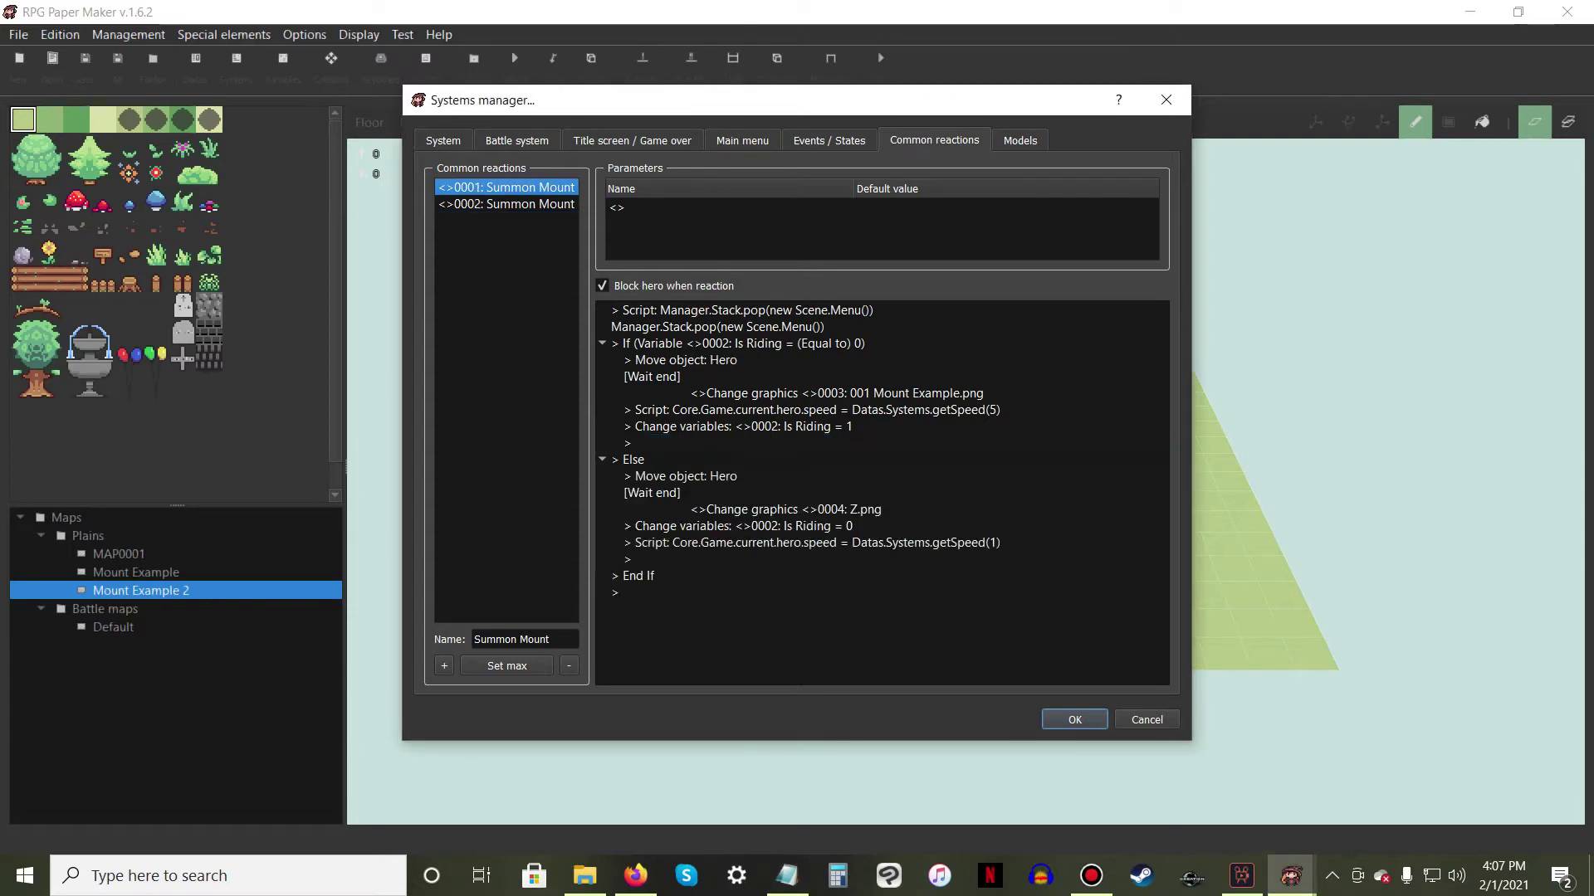
key(Return)
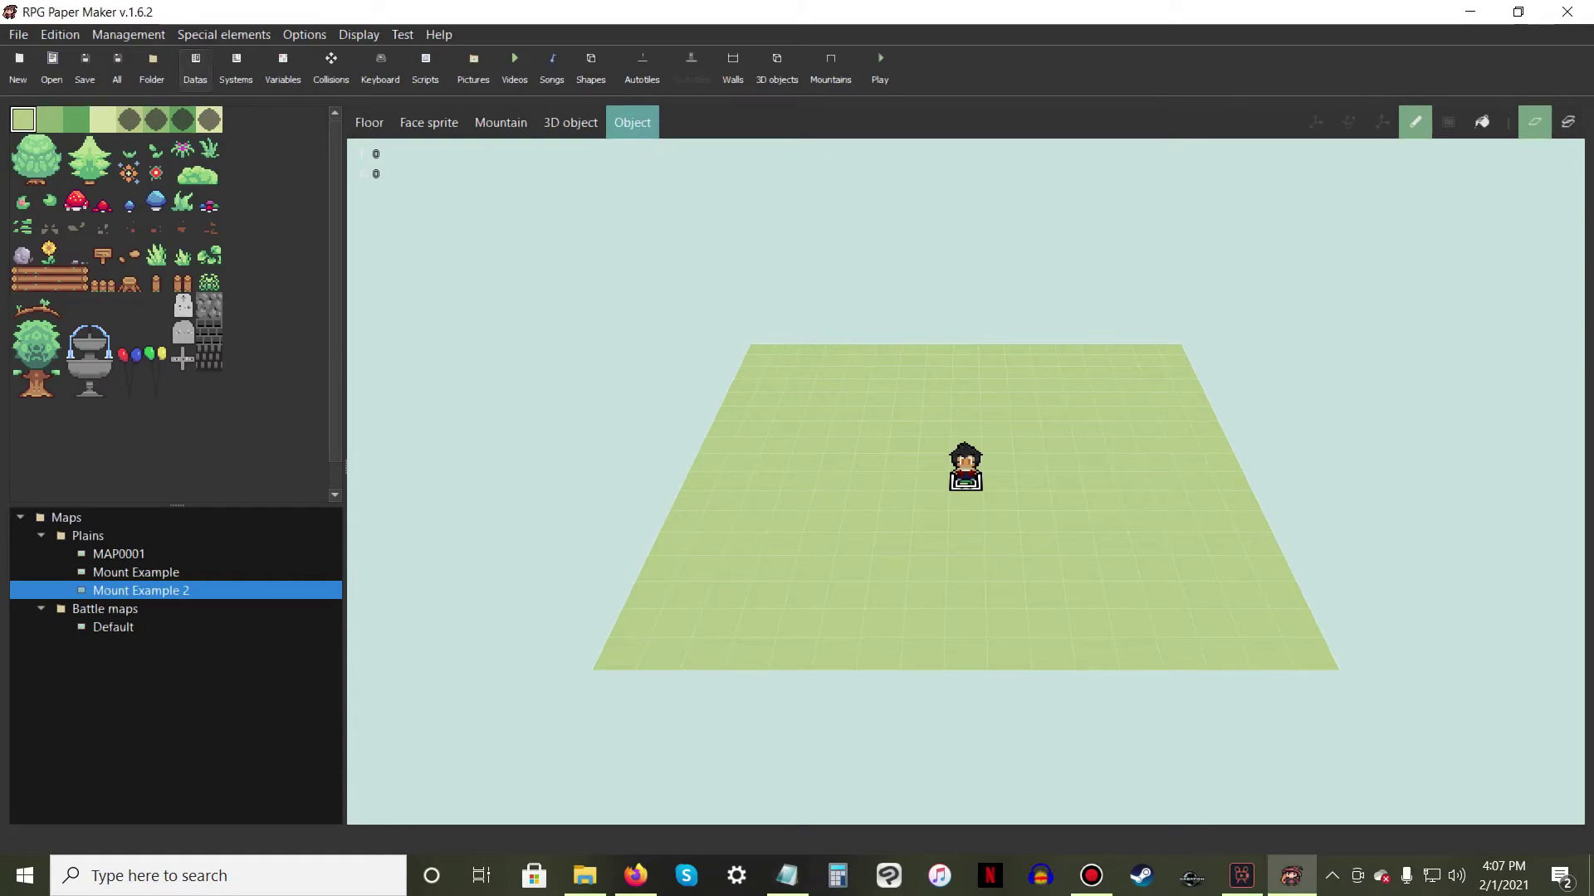
Open the Chocobo entry in the items data and examine its type, target and effect settings
click(195, 69)
click(623, 180)
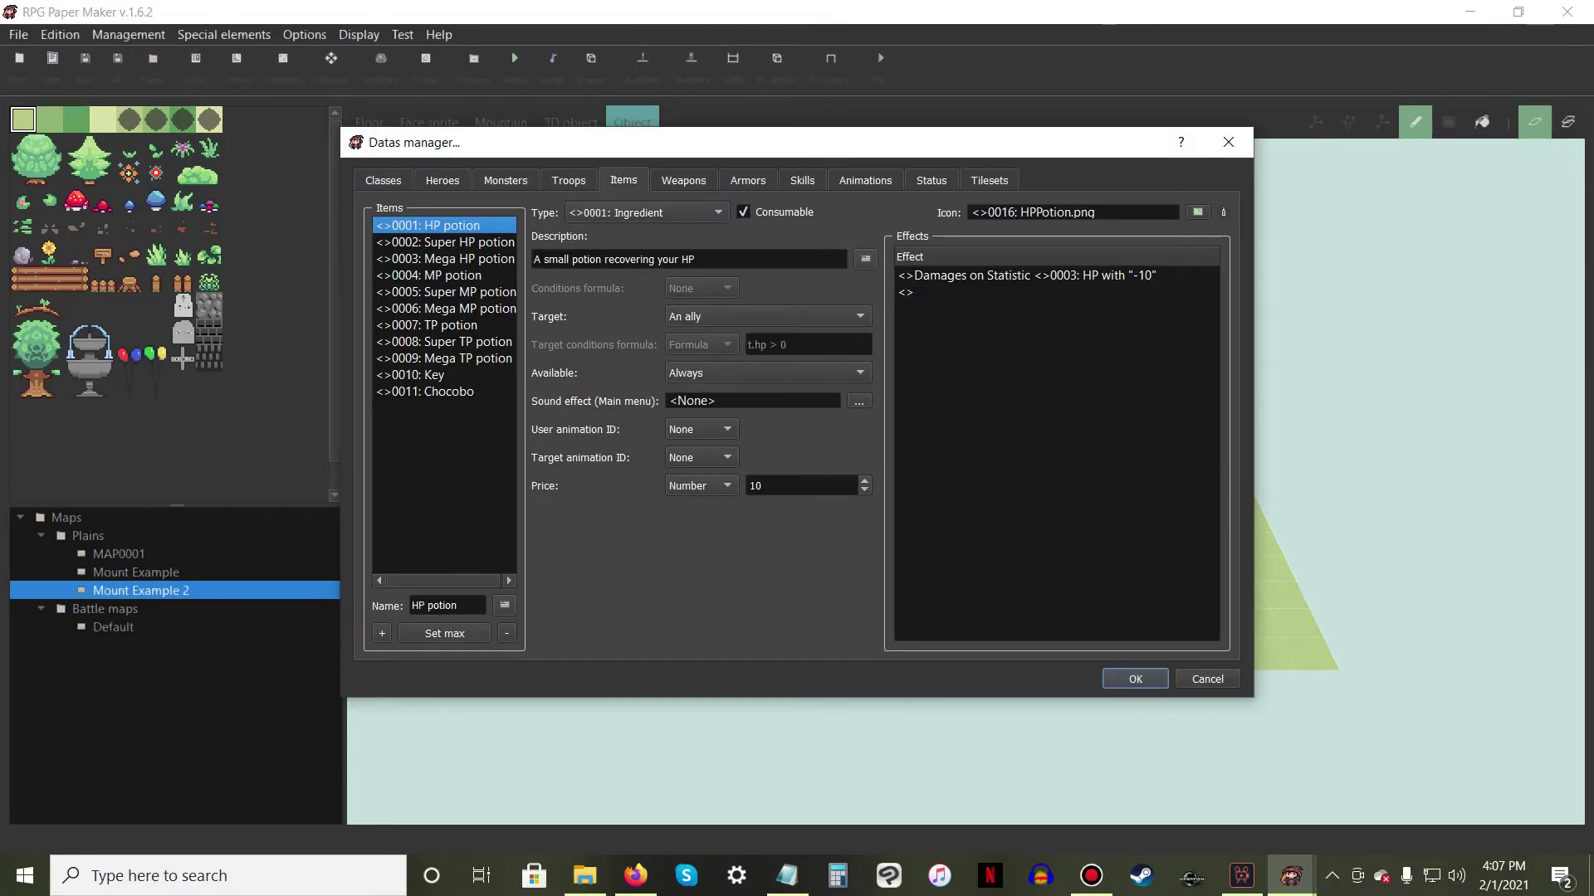
click(456, 391)
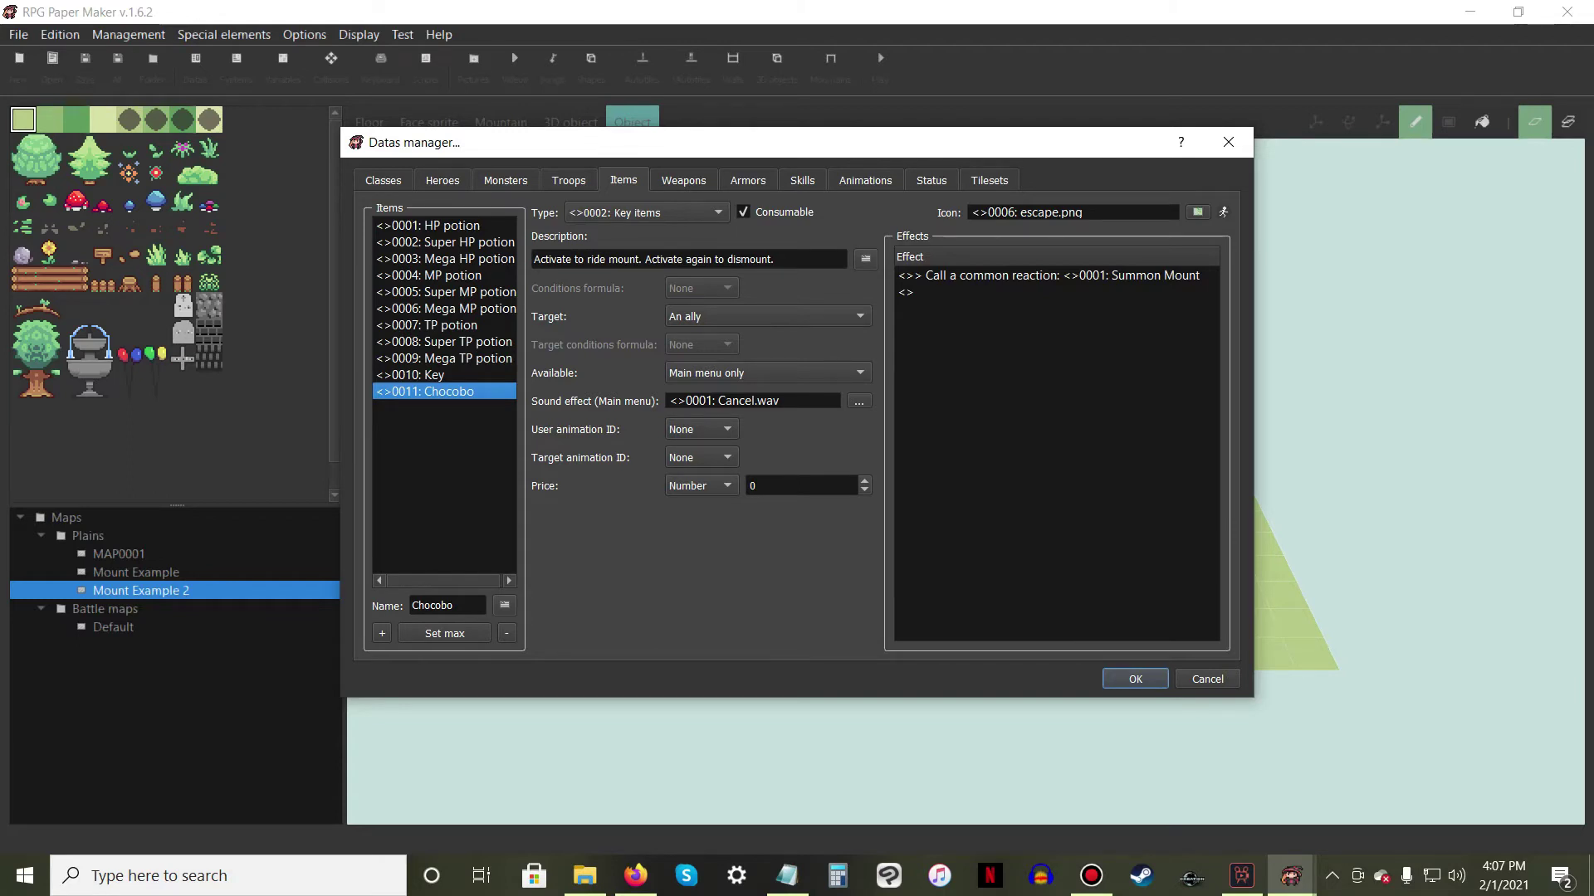
click(681, 212)
click(680, 213)
click(1055, 292)
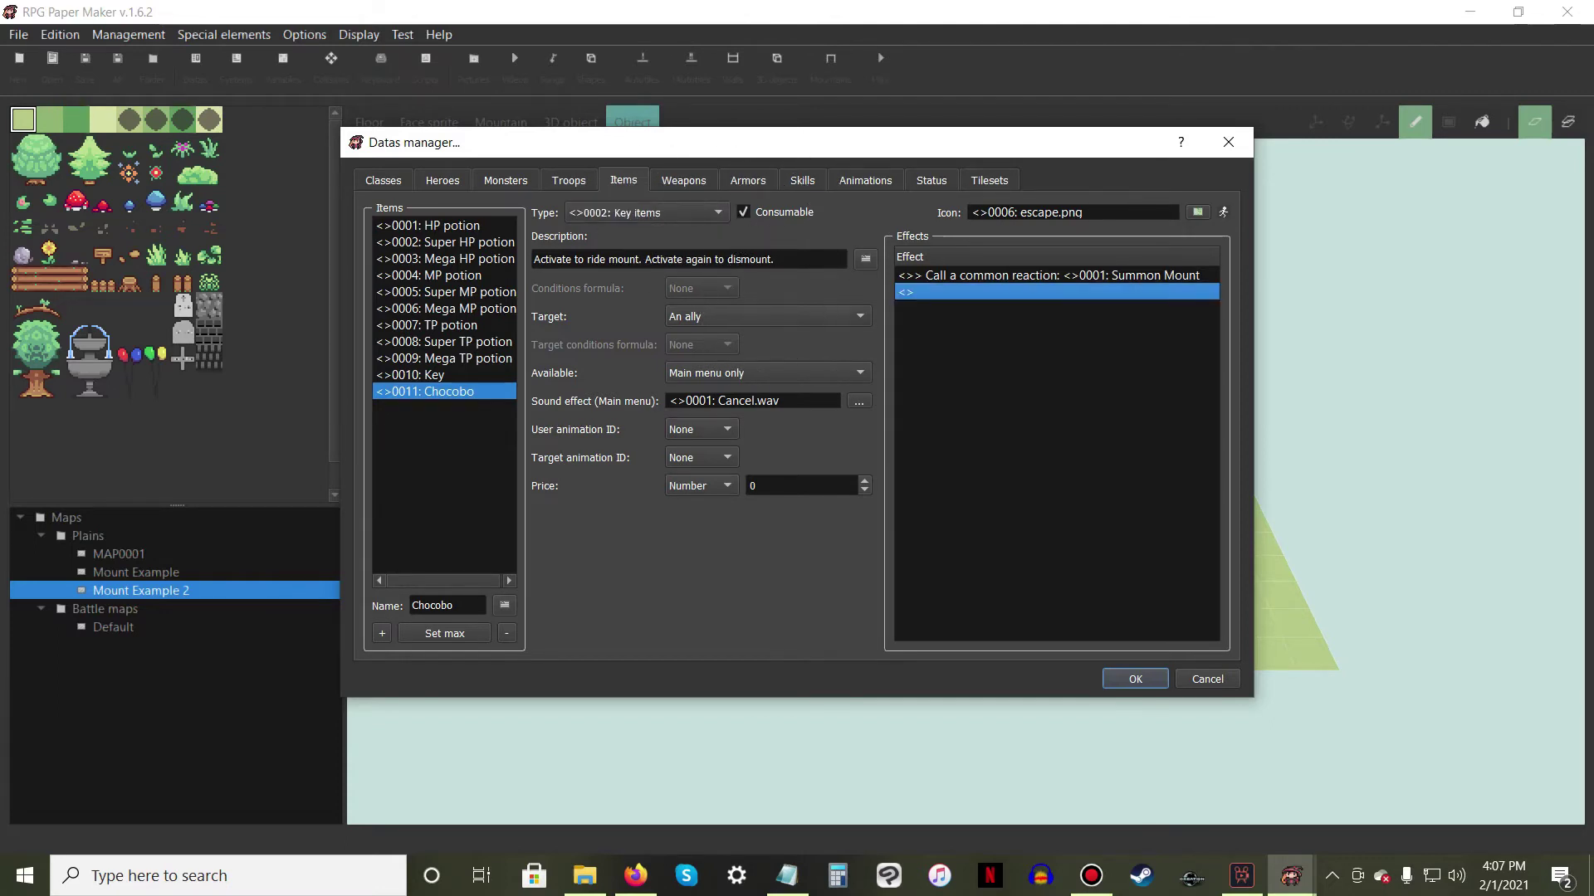
click(772, 316)
click(772, 316)
Add an effect to the Chocobo item that calls the common reaction 0001: Summon Mount
right_click(973, 274)
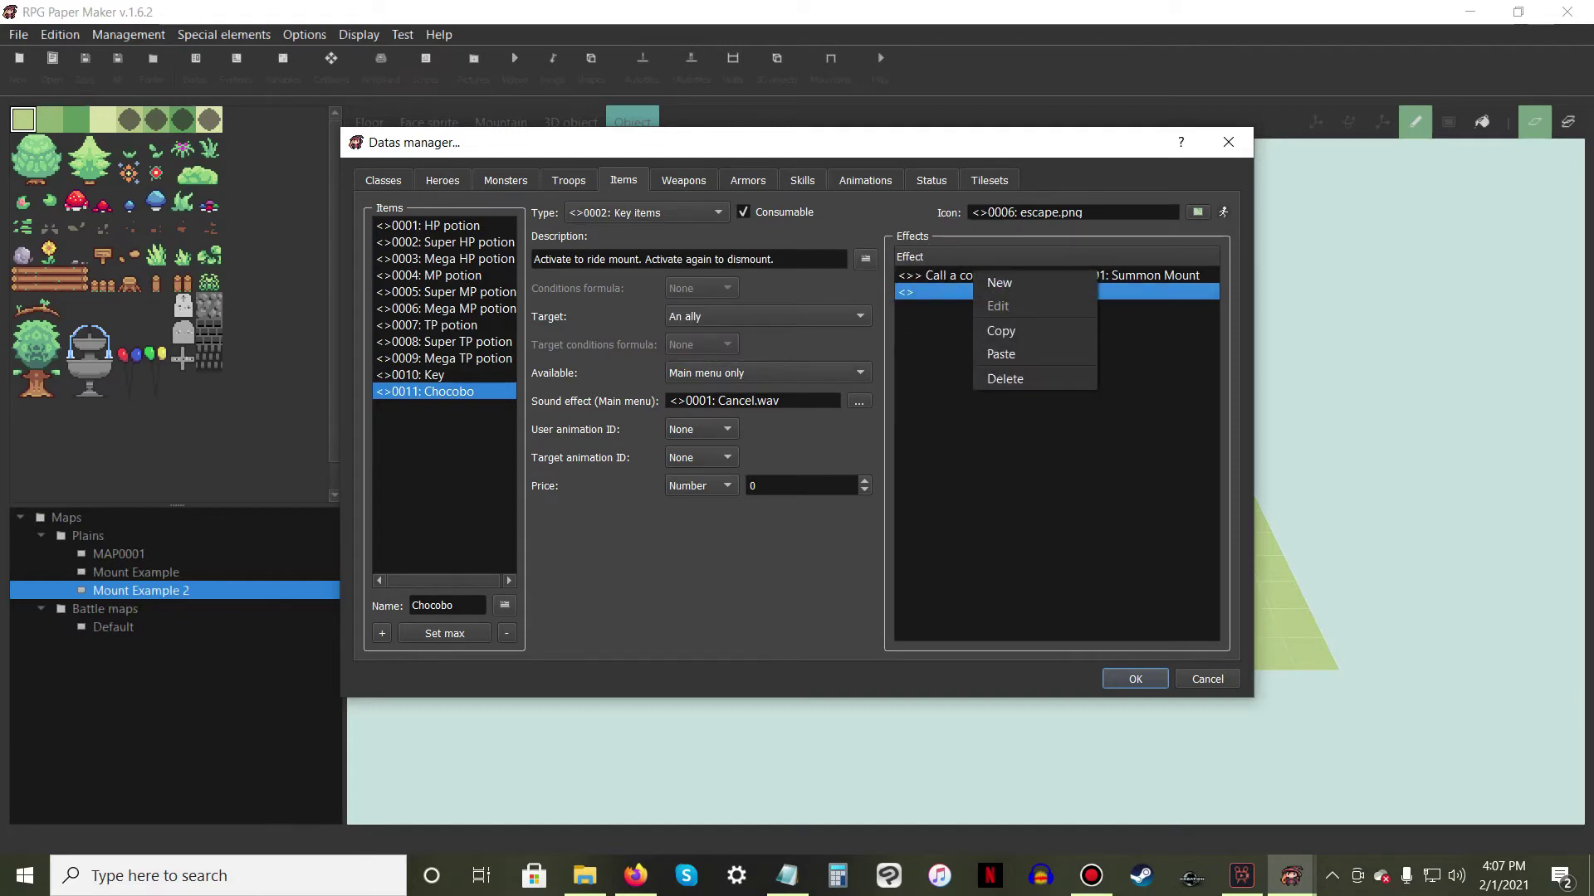
click(996, 280)
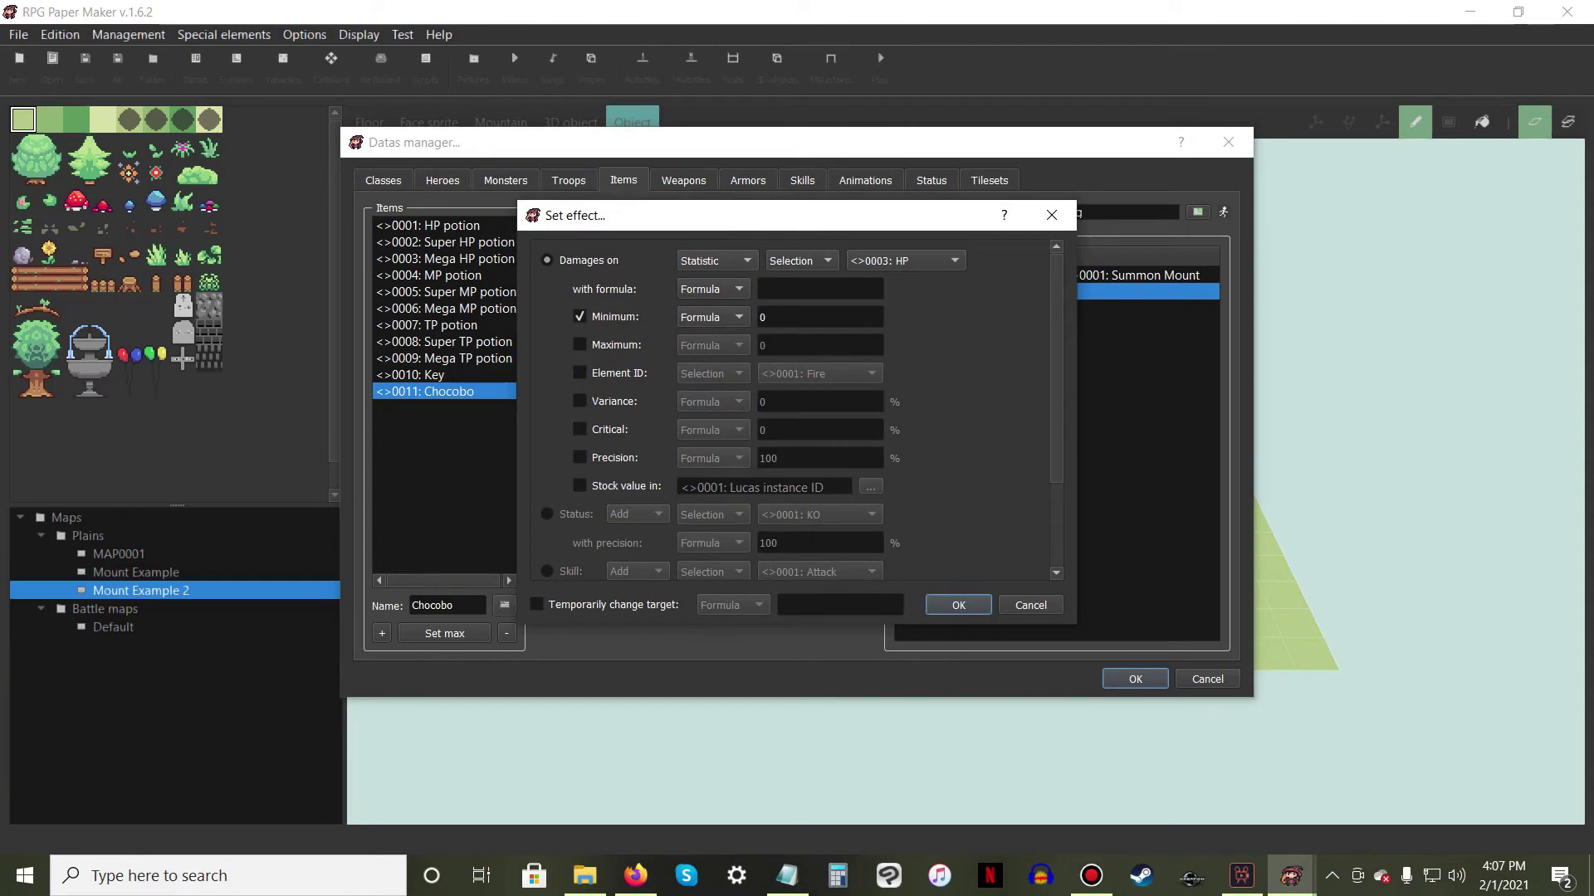
scroll(789, 407, down, 3)
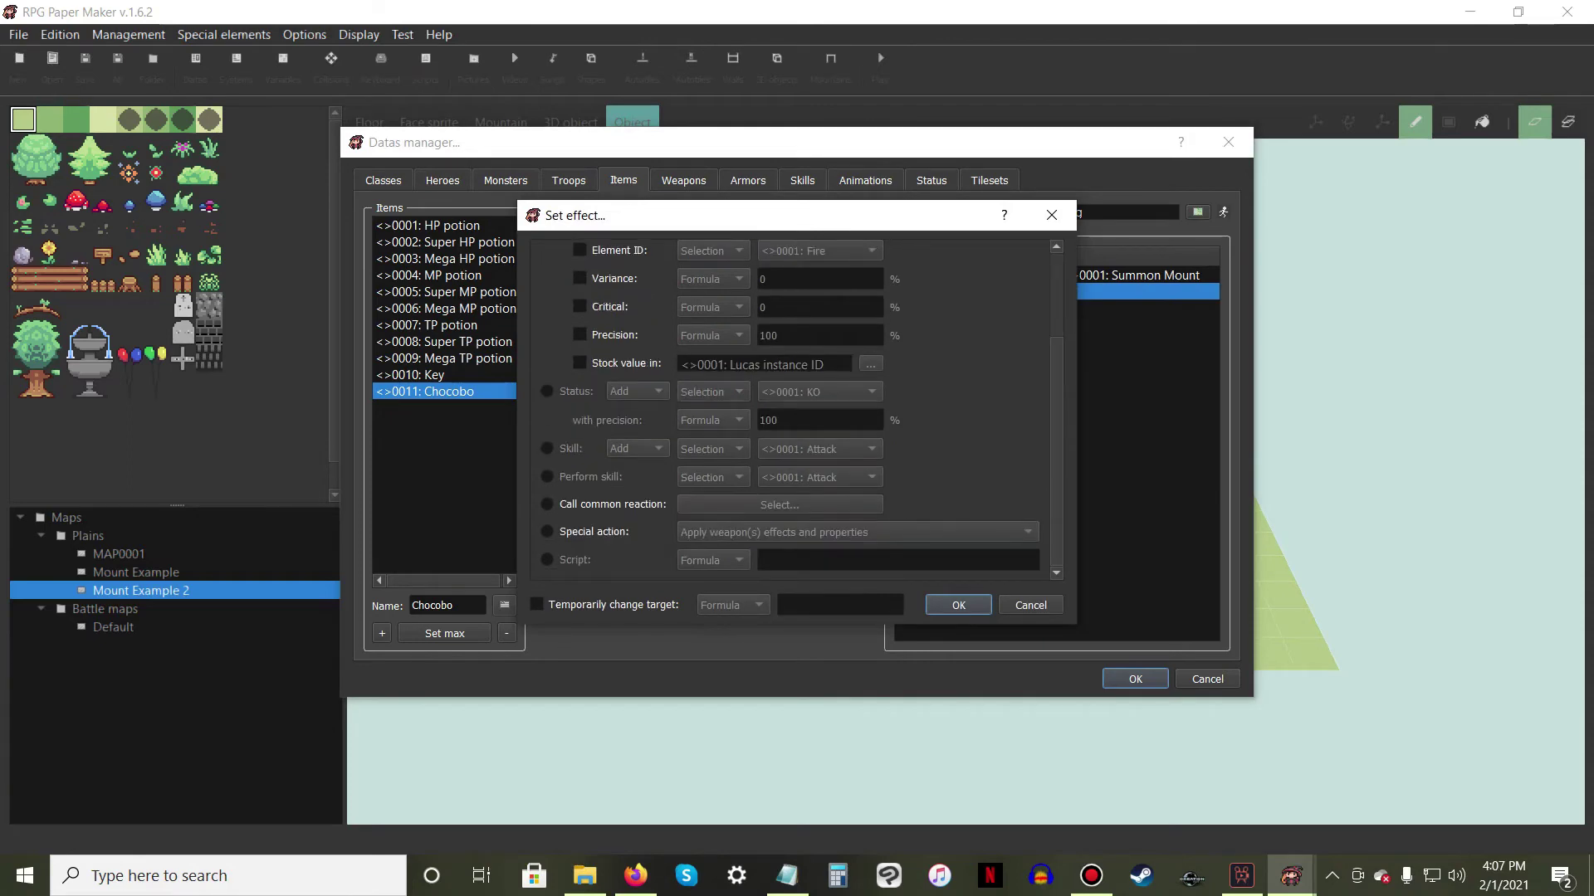
click(547, 503)
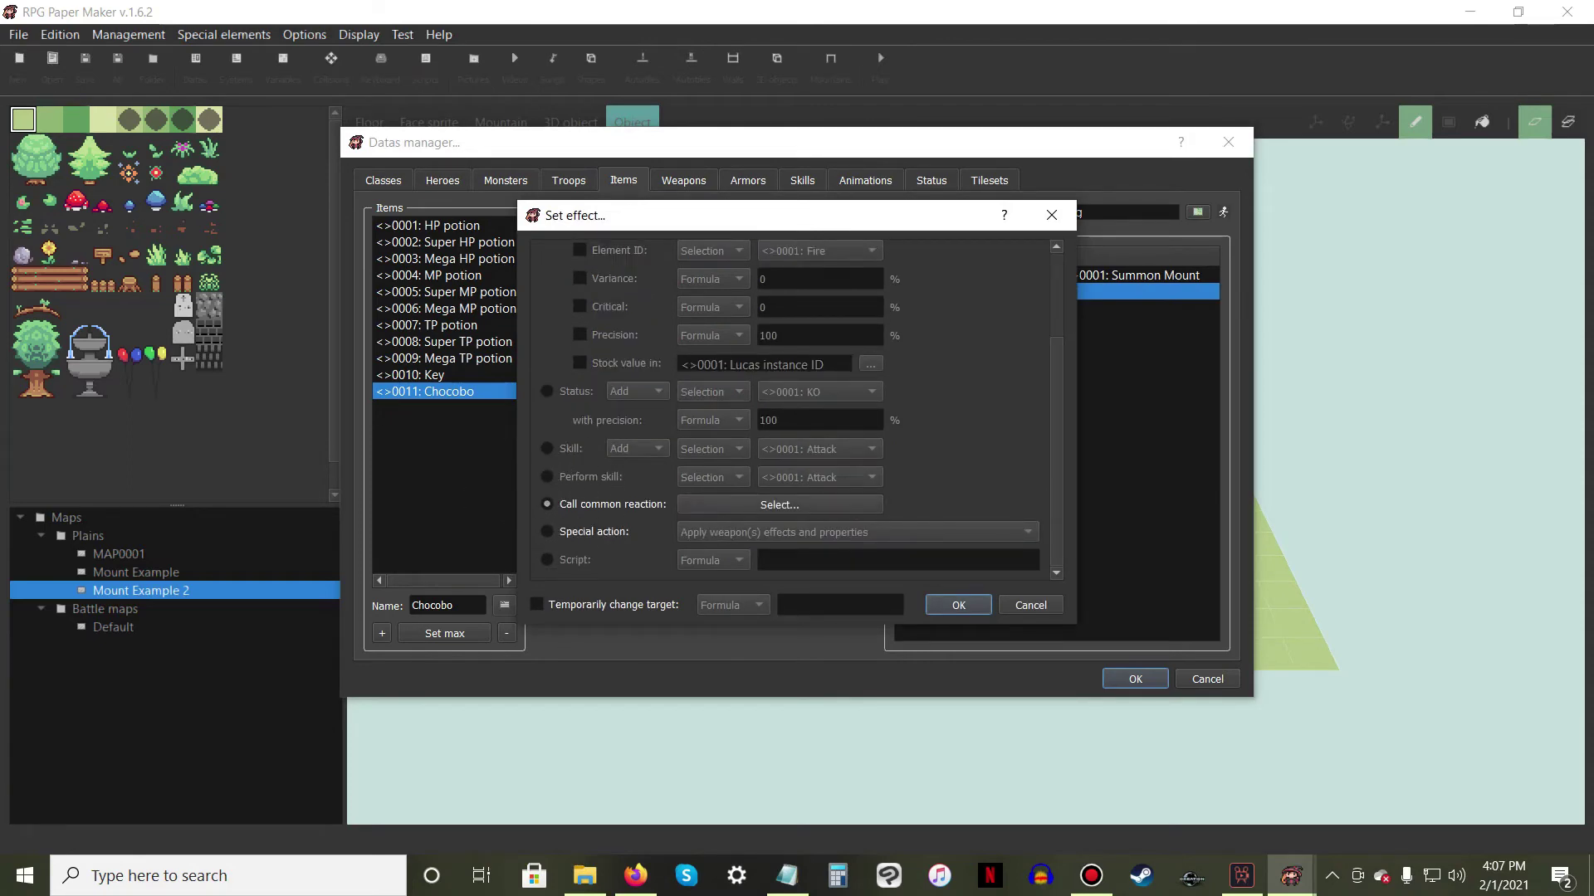
click(777, 505)
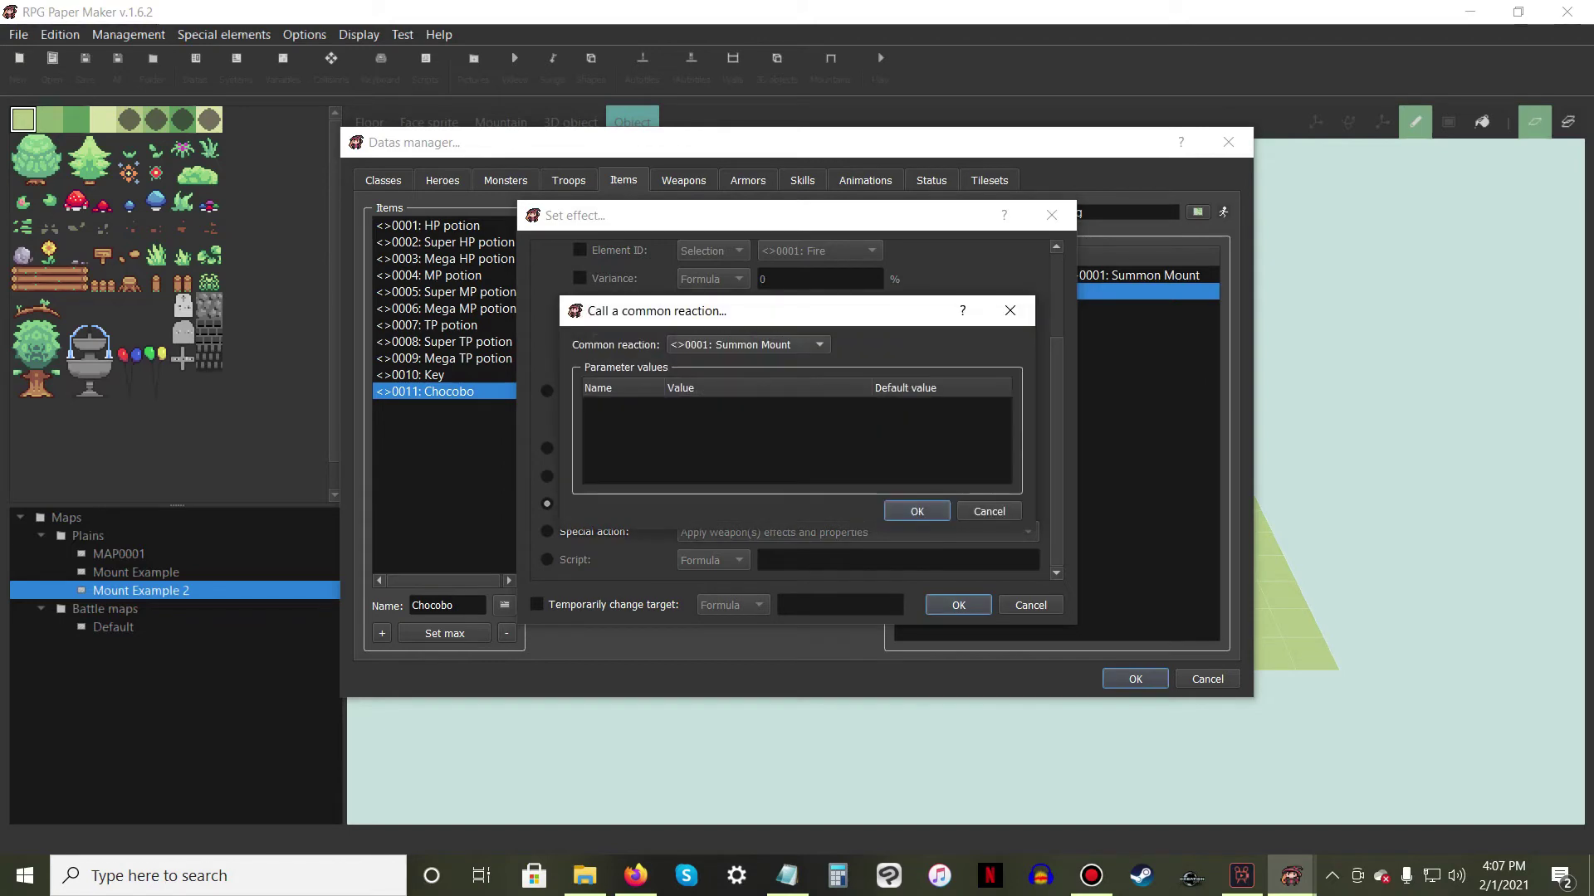
click(747, 345)
click(730, 362)
click(917, 511)
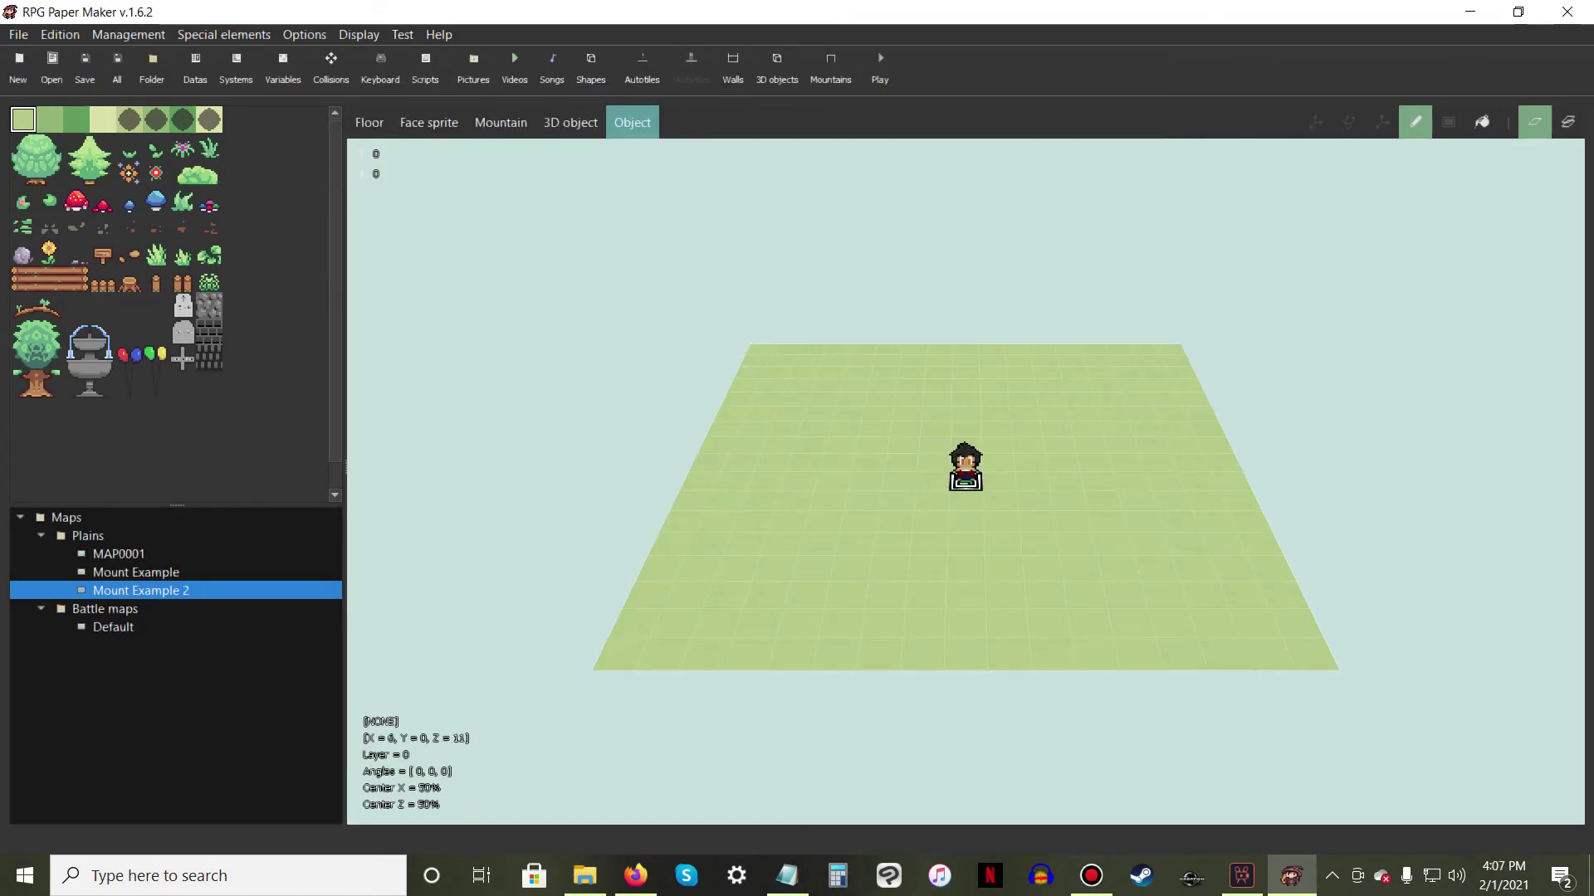
Add a Change variables command setting Is Riding to 0 to the Normal state of Mount Example 2's map startup reactions
right_click(158, 589)
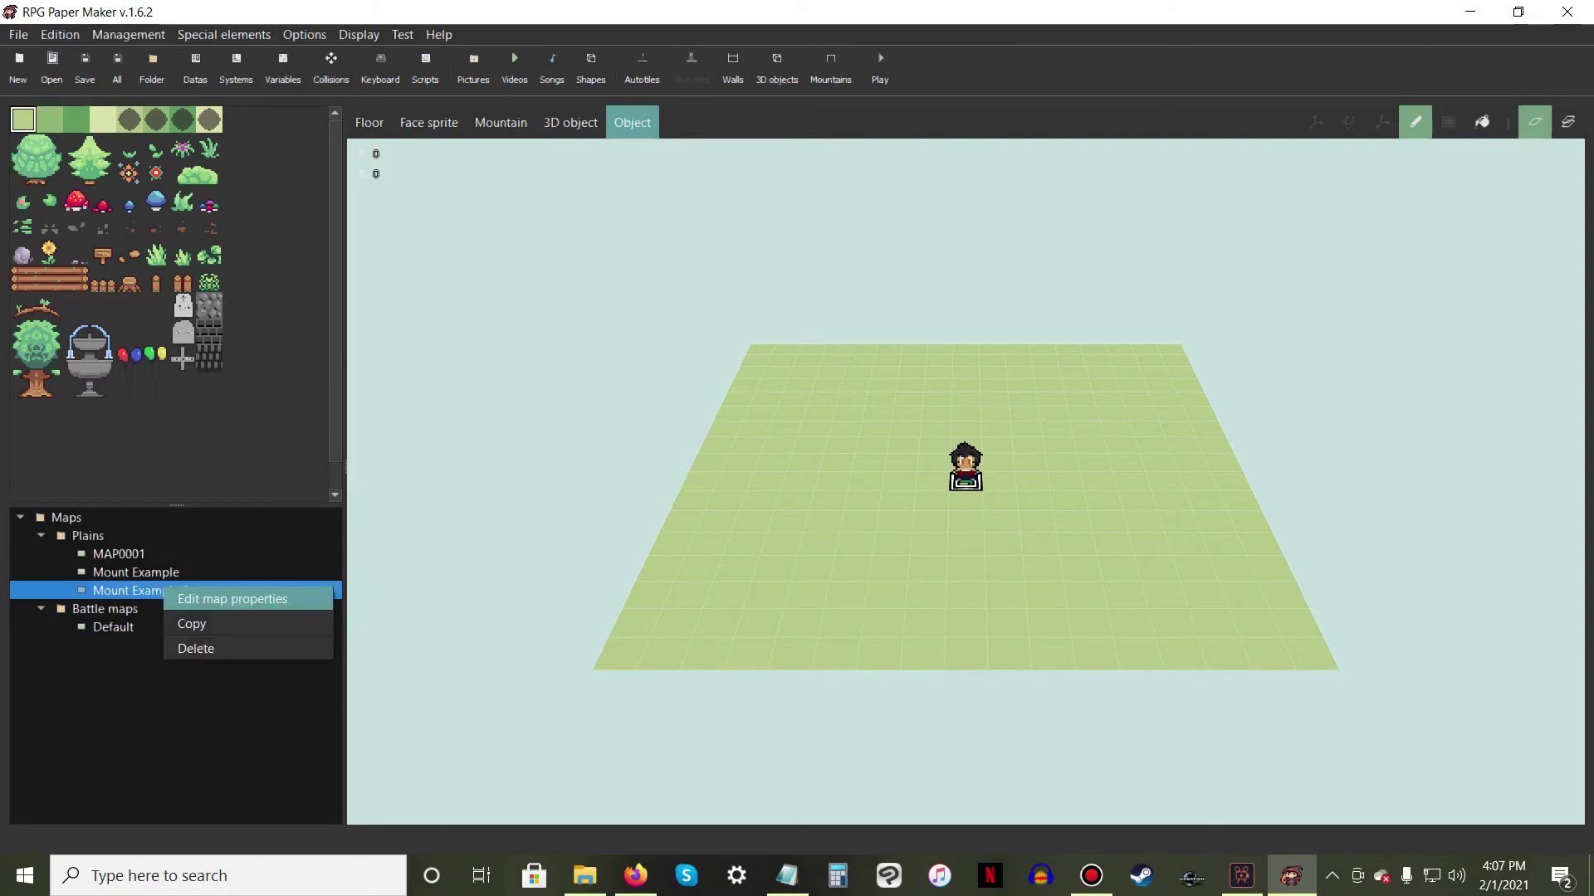
click(212, 600)
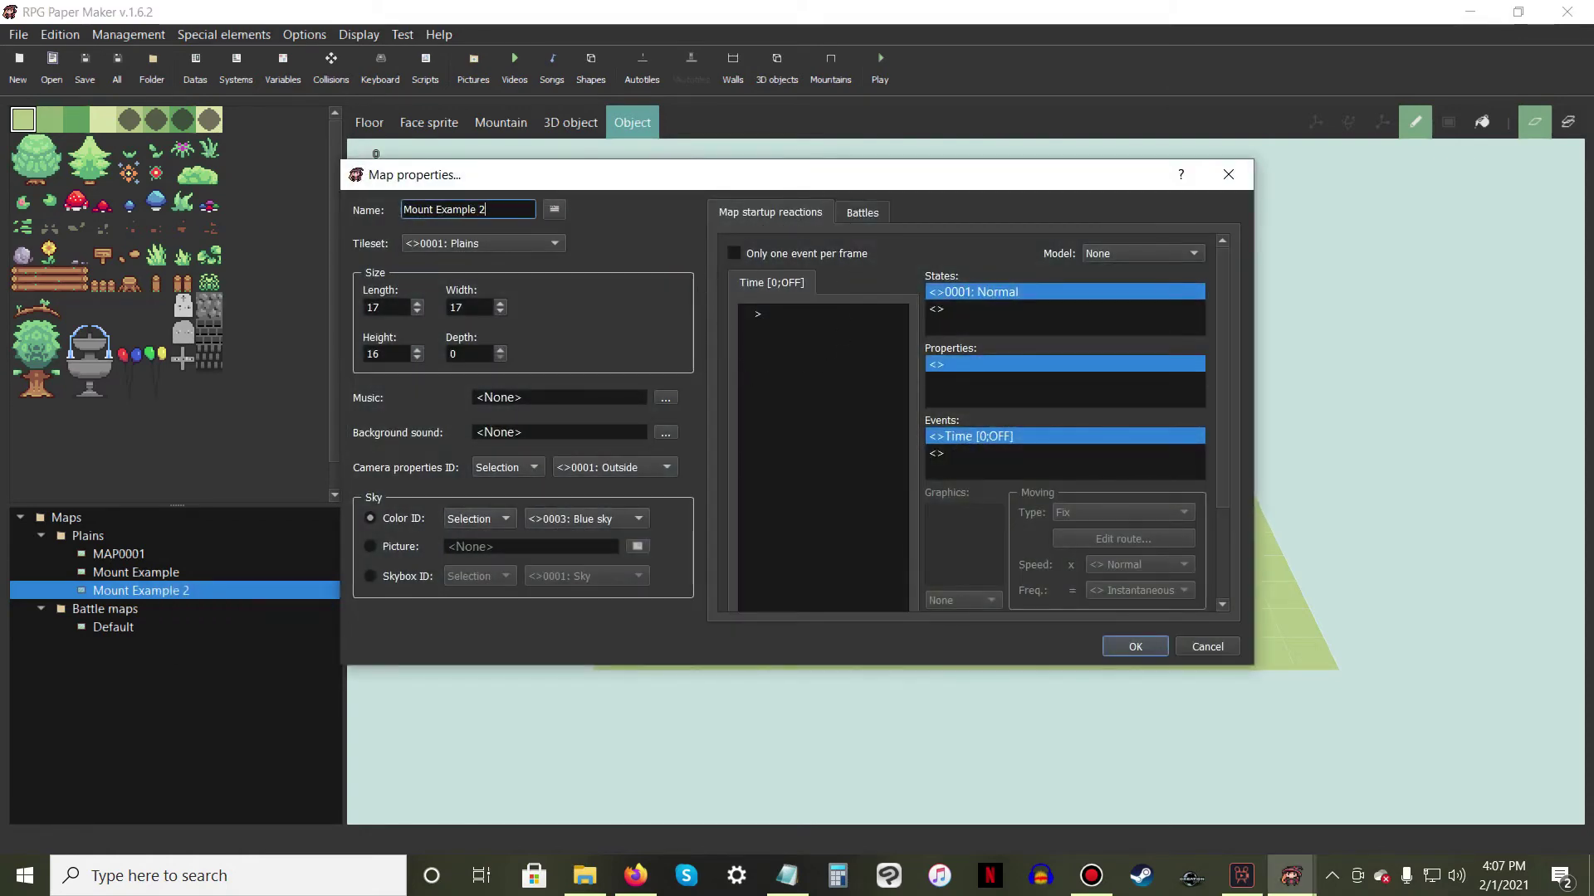
right_click(799, 315)
click(825, 325)
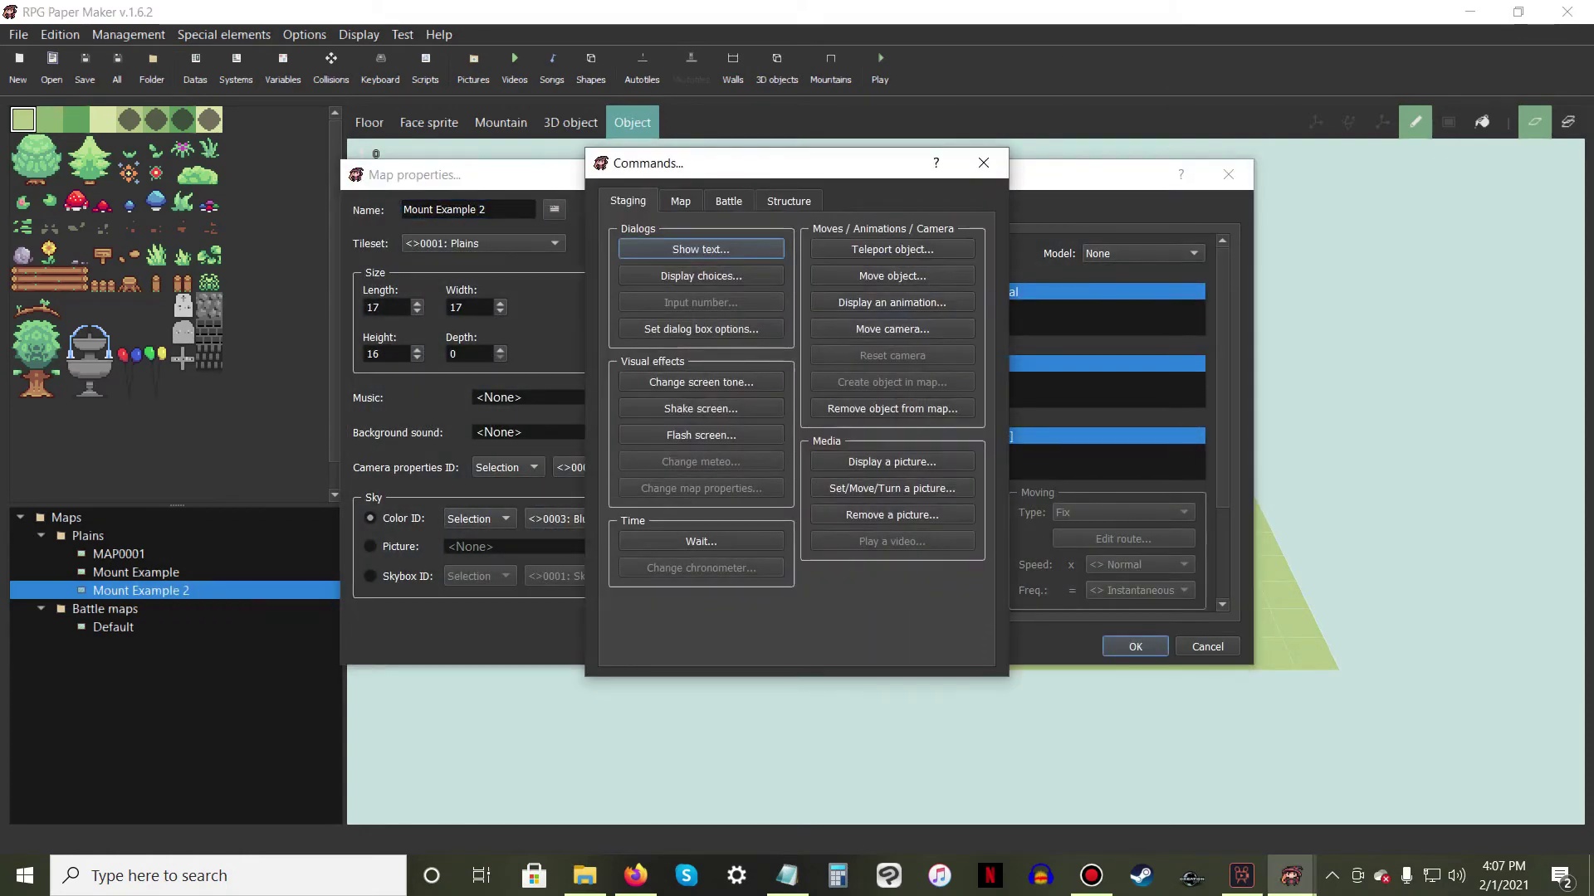
click(789, 201)
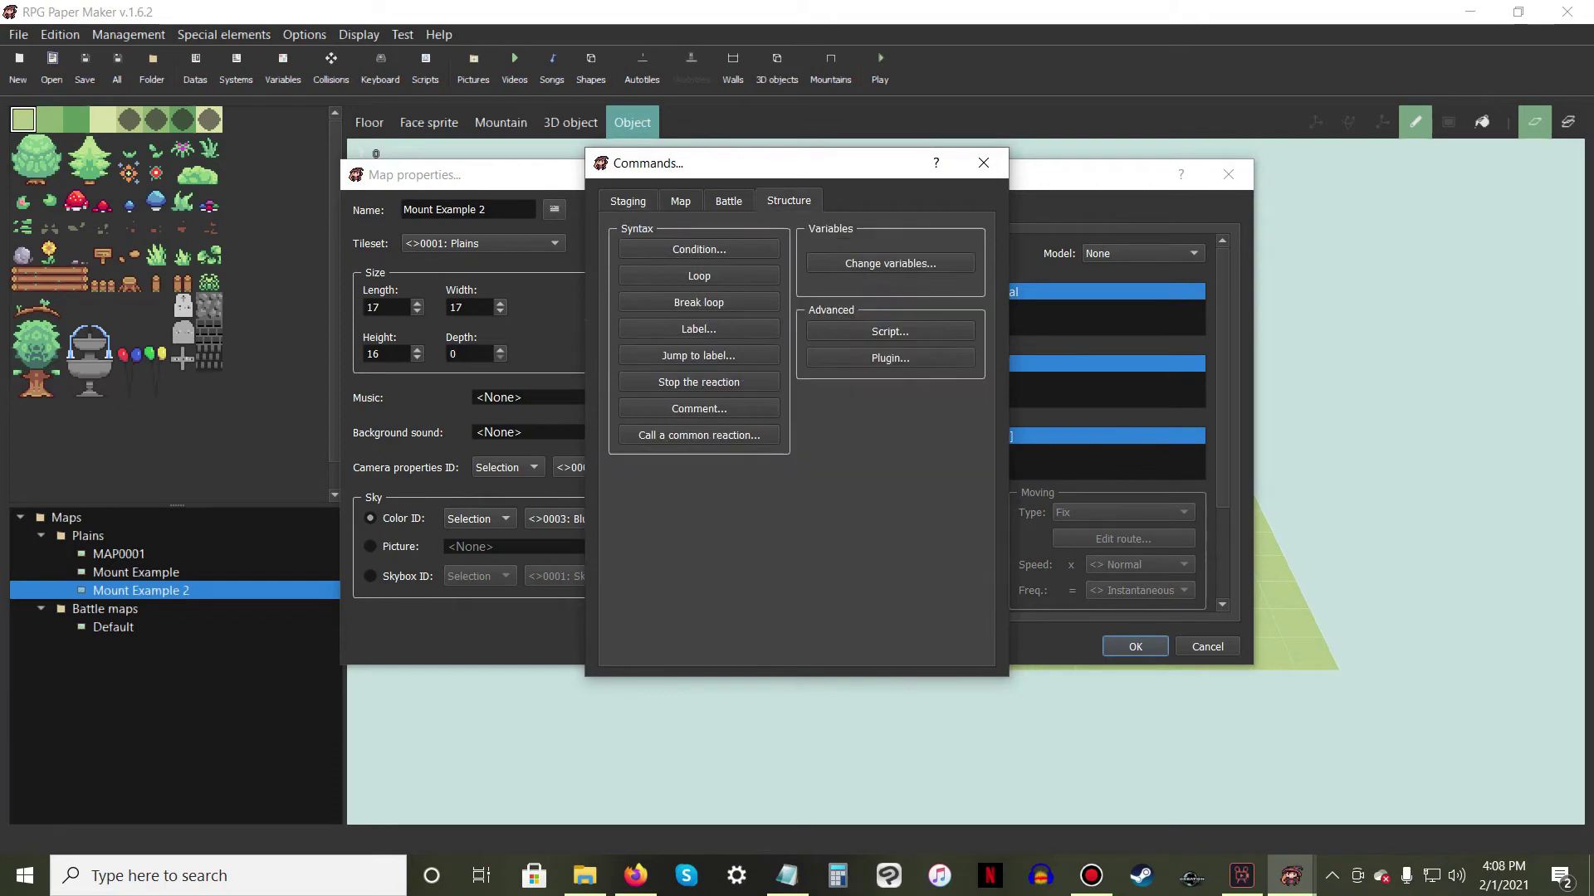
click(879, 261)
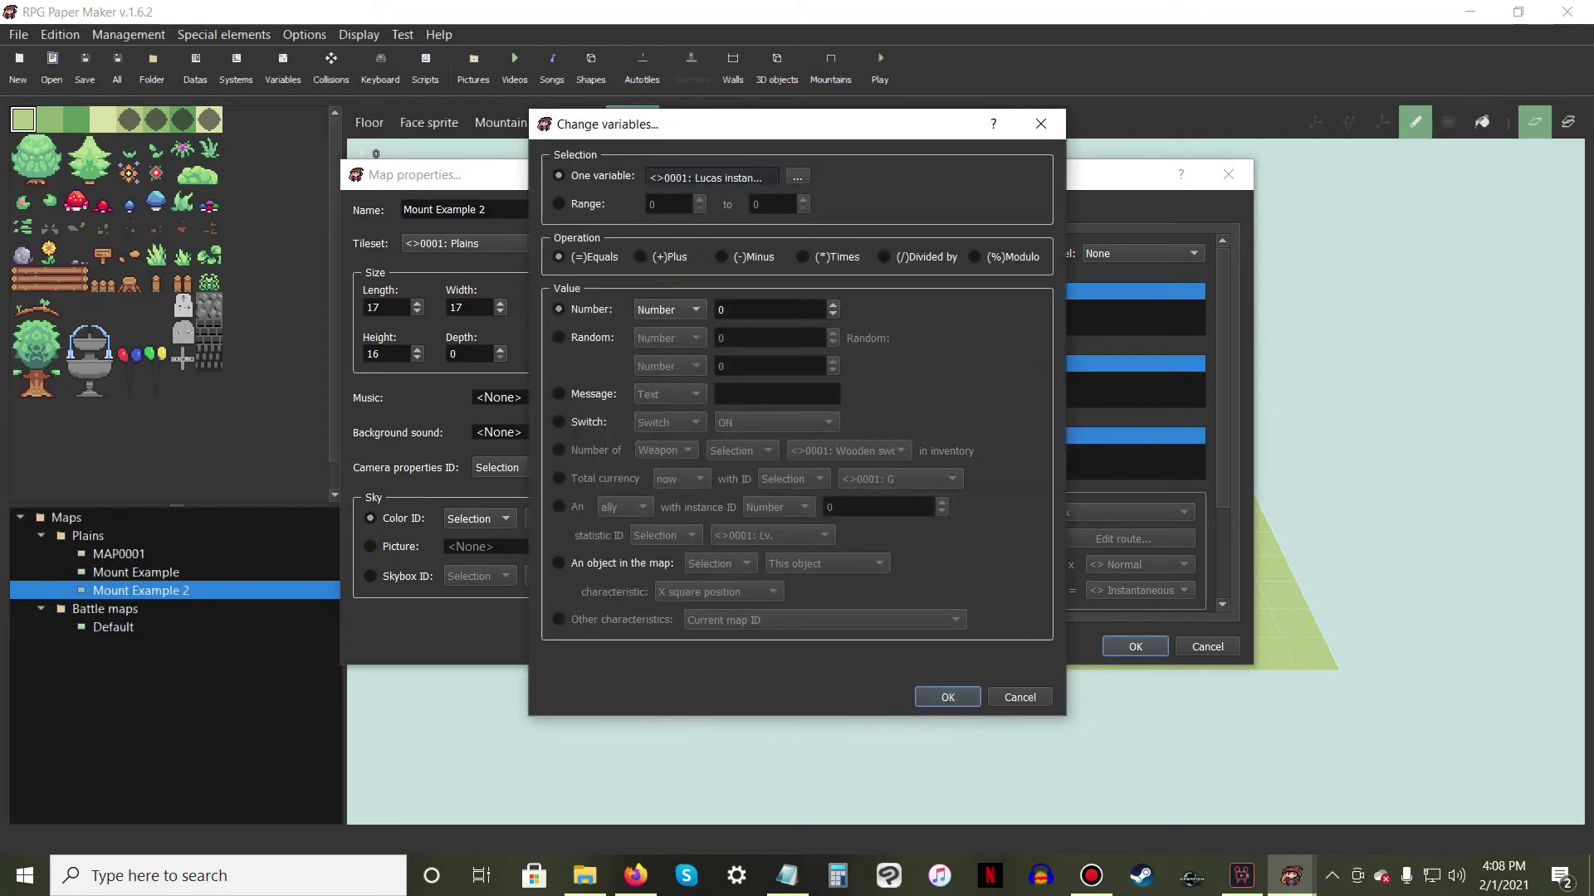
click(797, 176)
click(889, 281)
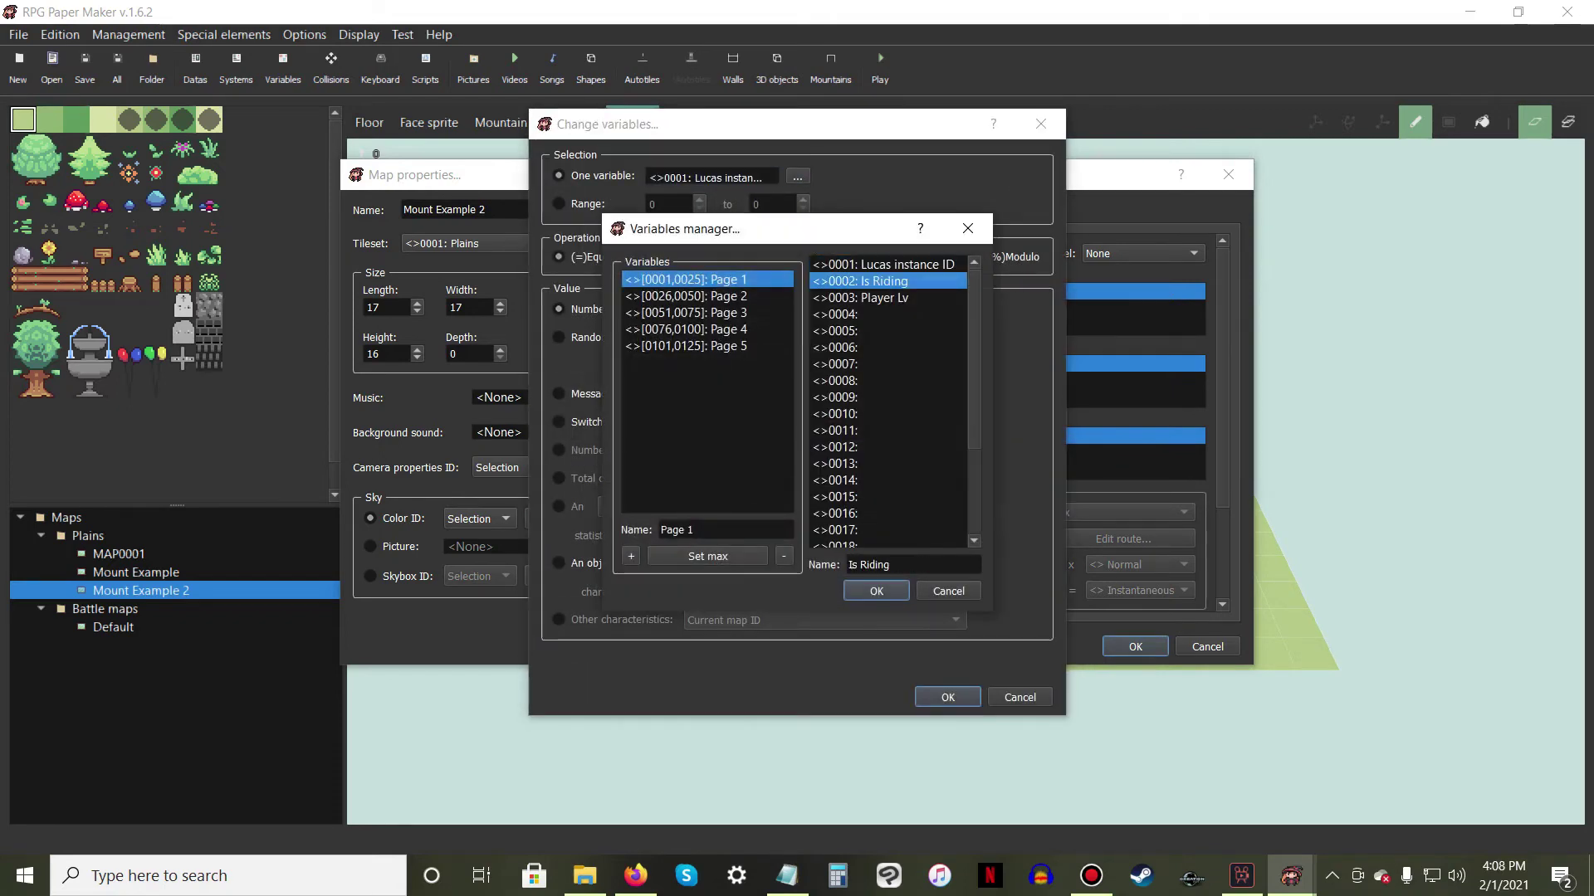
click(877, 591)
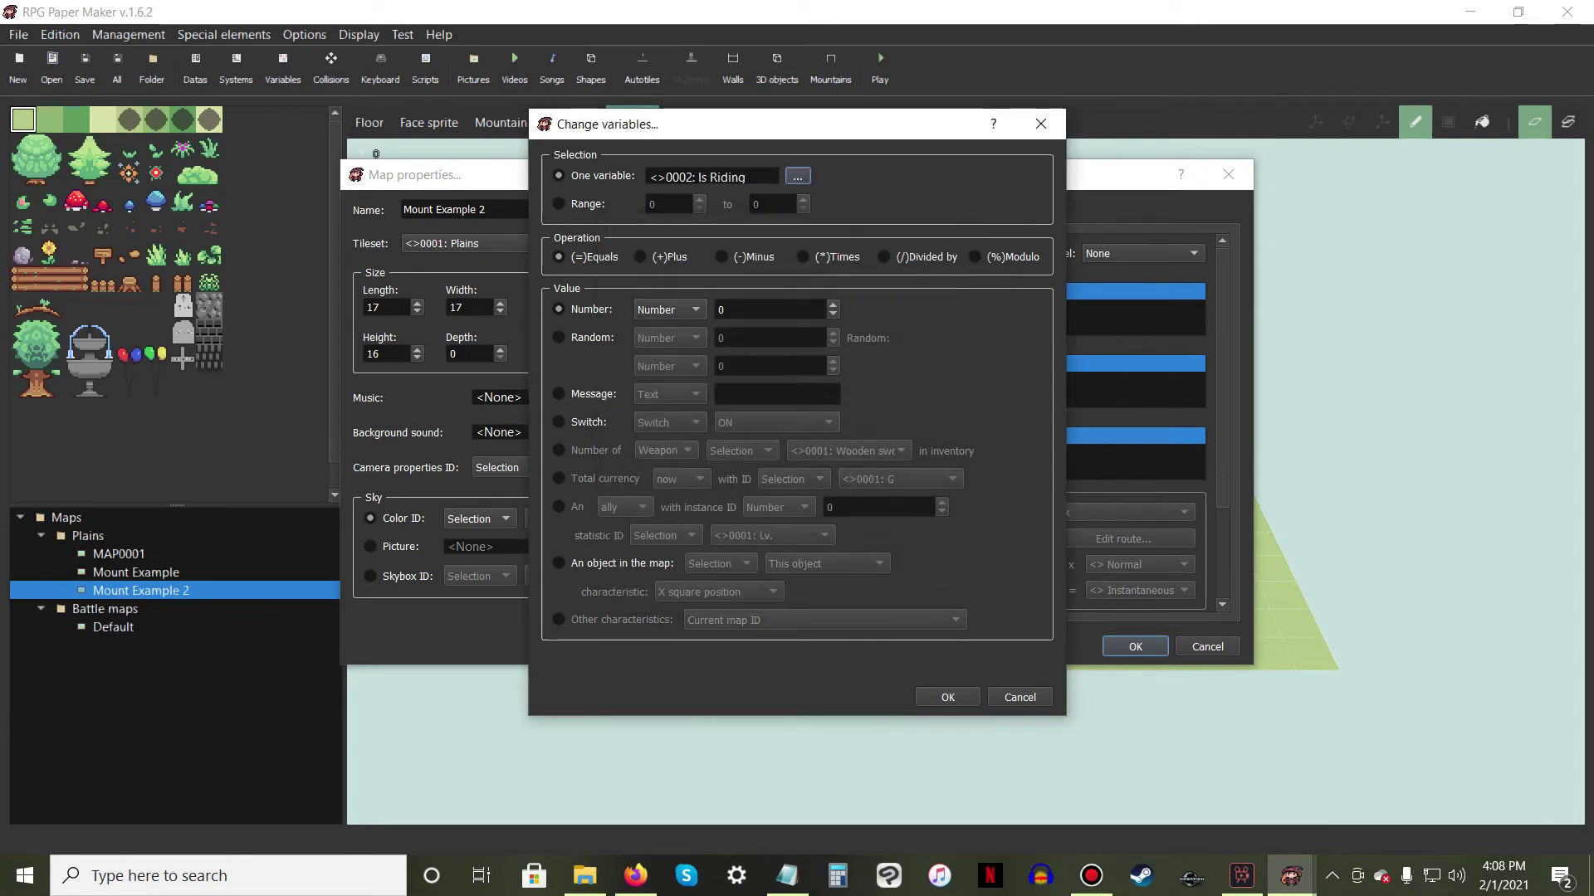
click(742, 308)
click(947, 697)
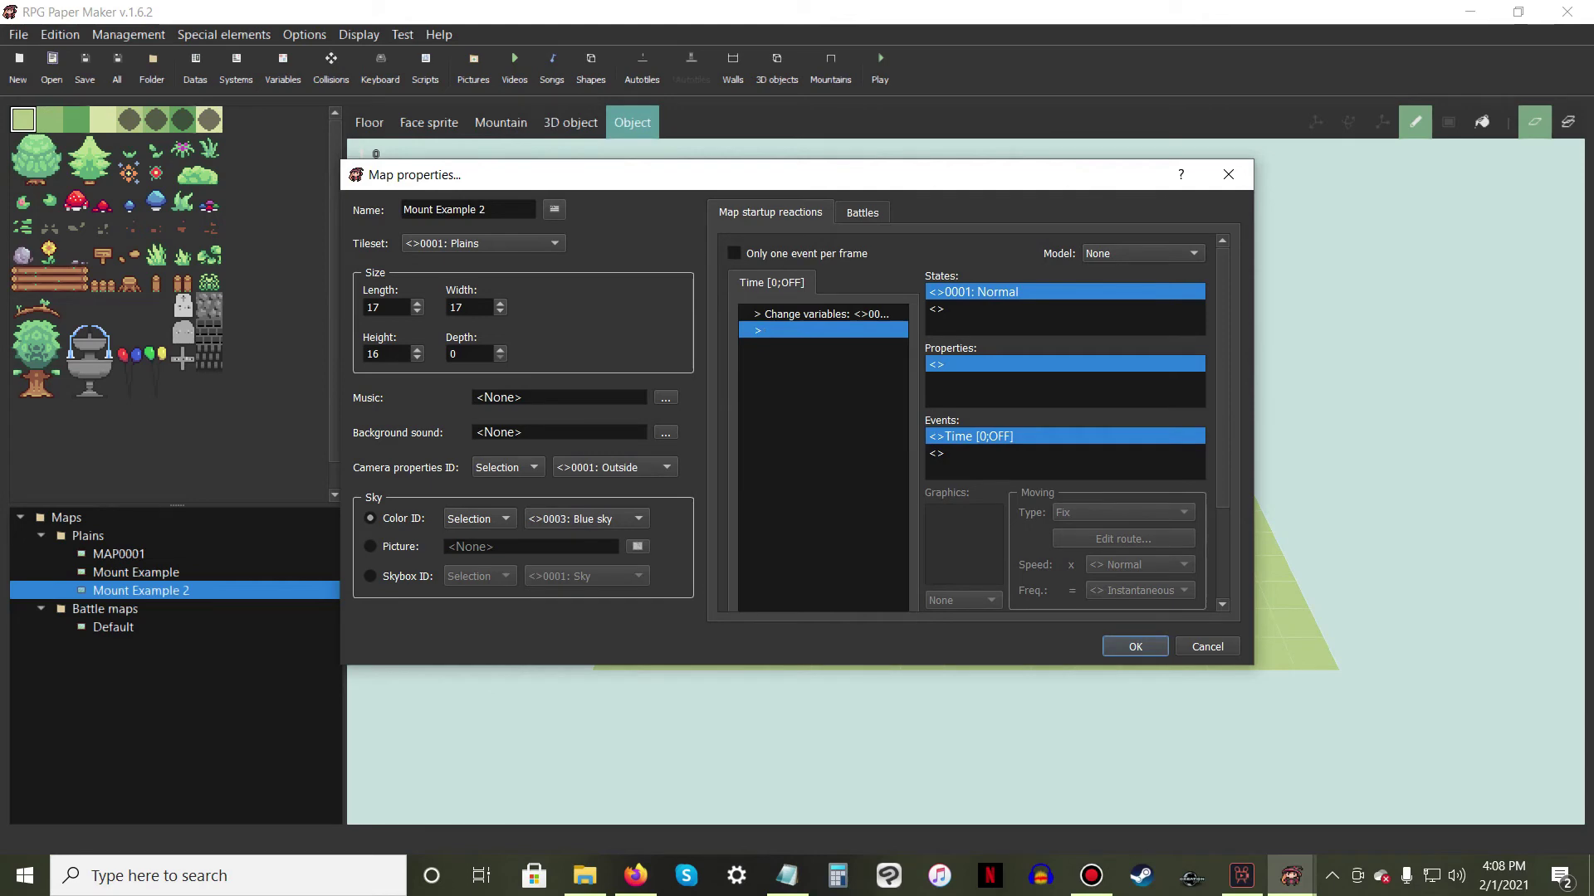
Add the state 0002: Second to the map startup reactions of Mount Example 2
click(988, 309)
right_click(989, 307)
click(1017, 316)
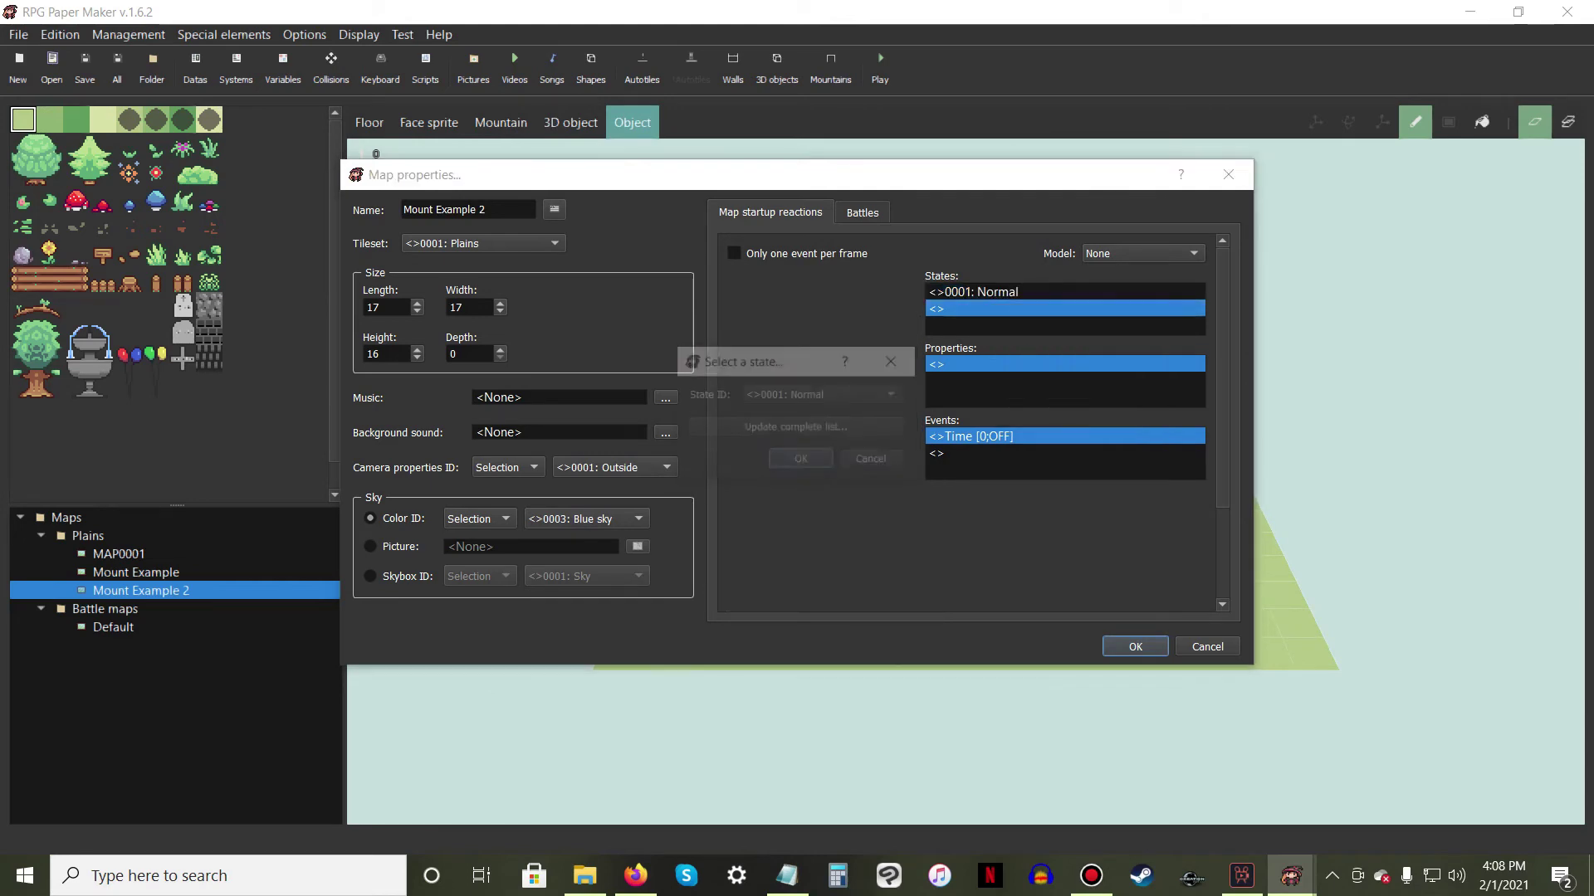
click(822, 394)
click(822, 420)
click(801, 461)
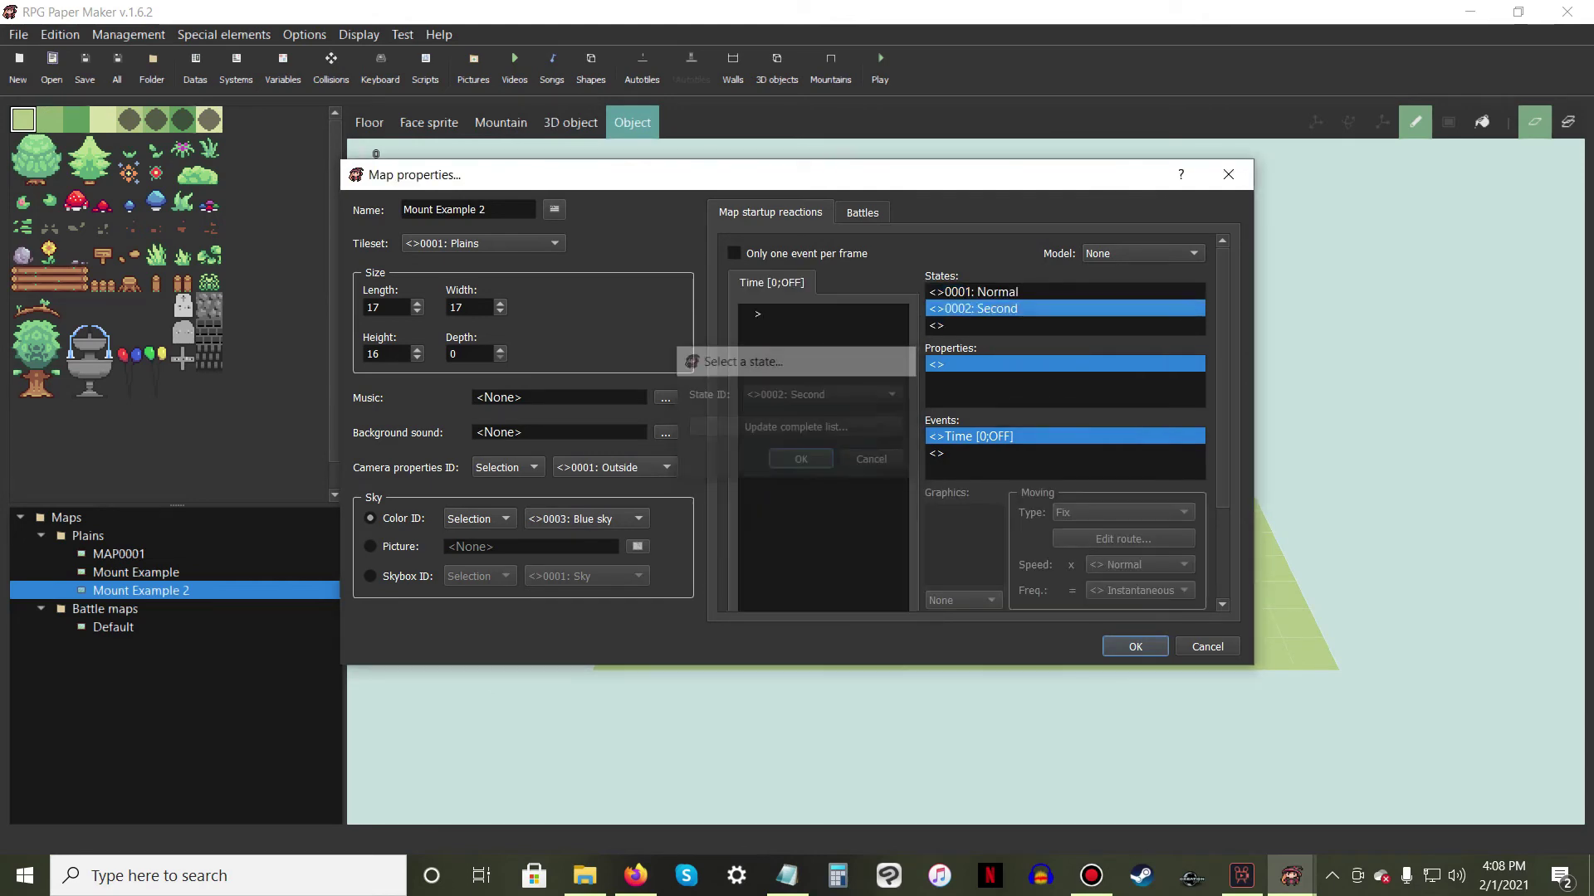
Add a Change state command to the Normal state that replaces this object's state with 0002: Second, and accept the map properties
click(989, 292)
click(792, 330)
right_click(791, 331)
click(817, 341)
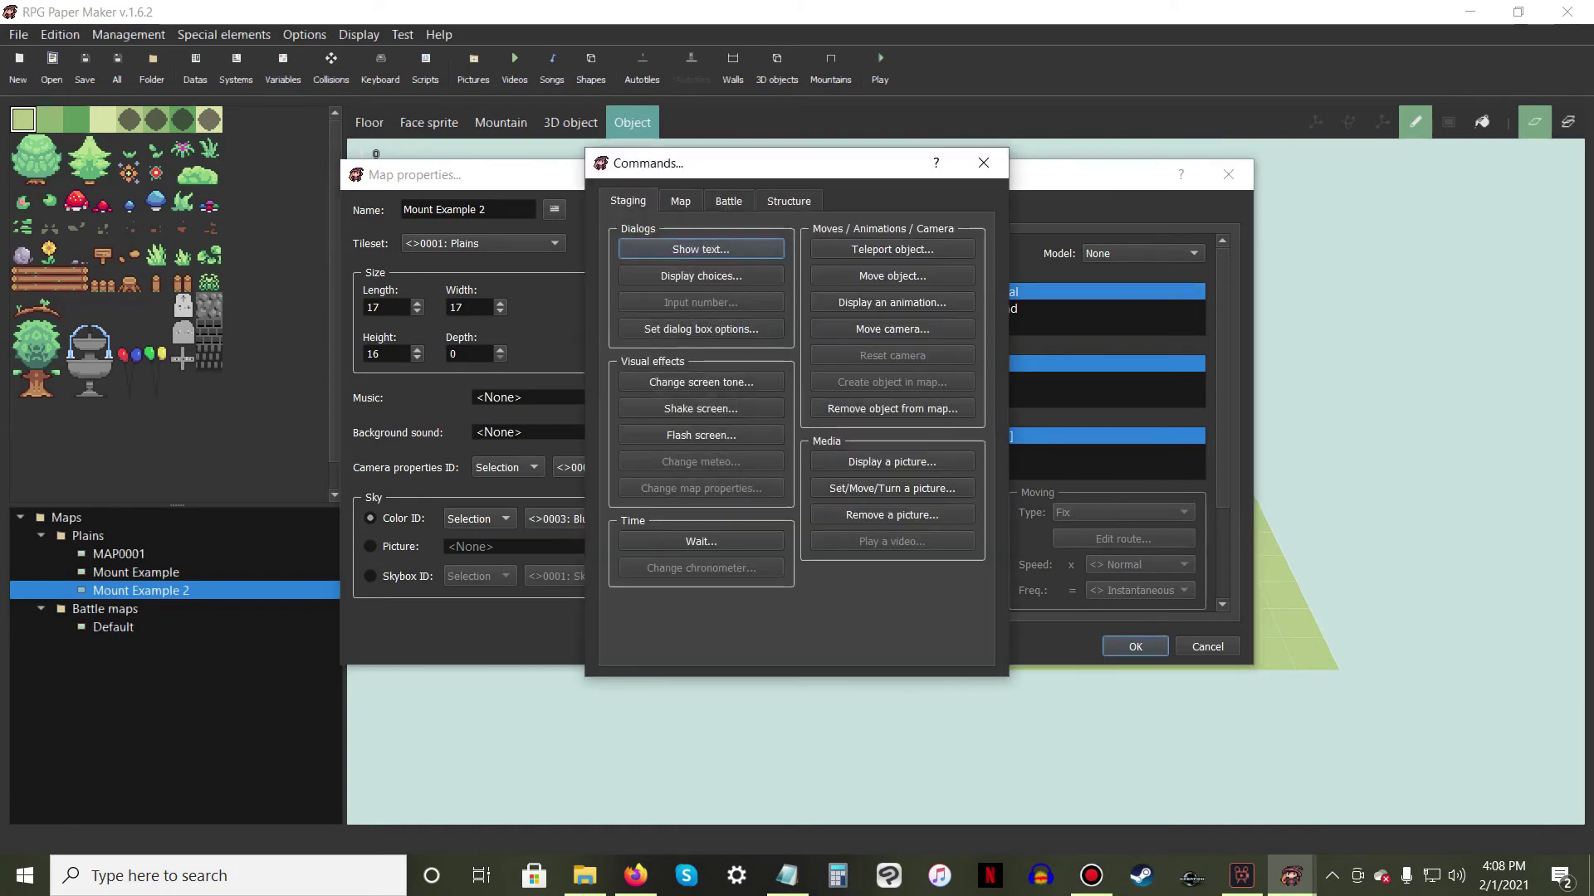
click(680, 201)
click(894, 275)
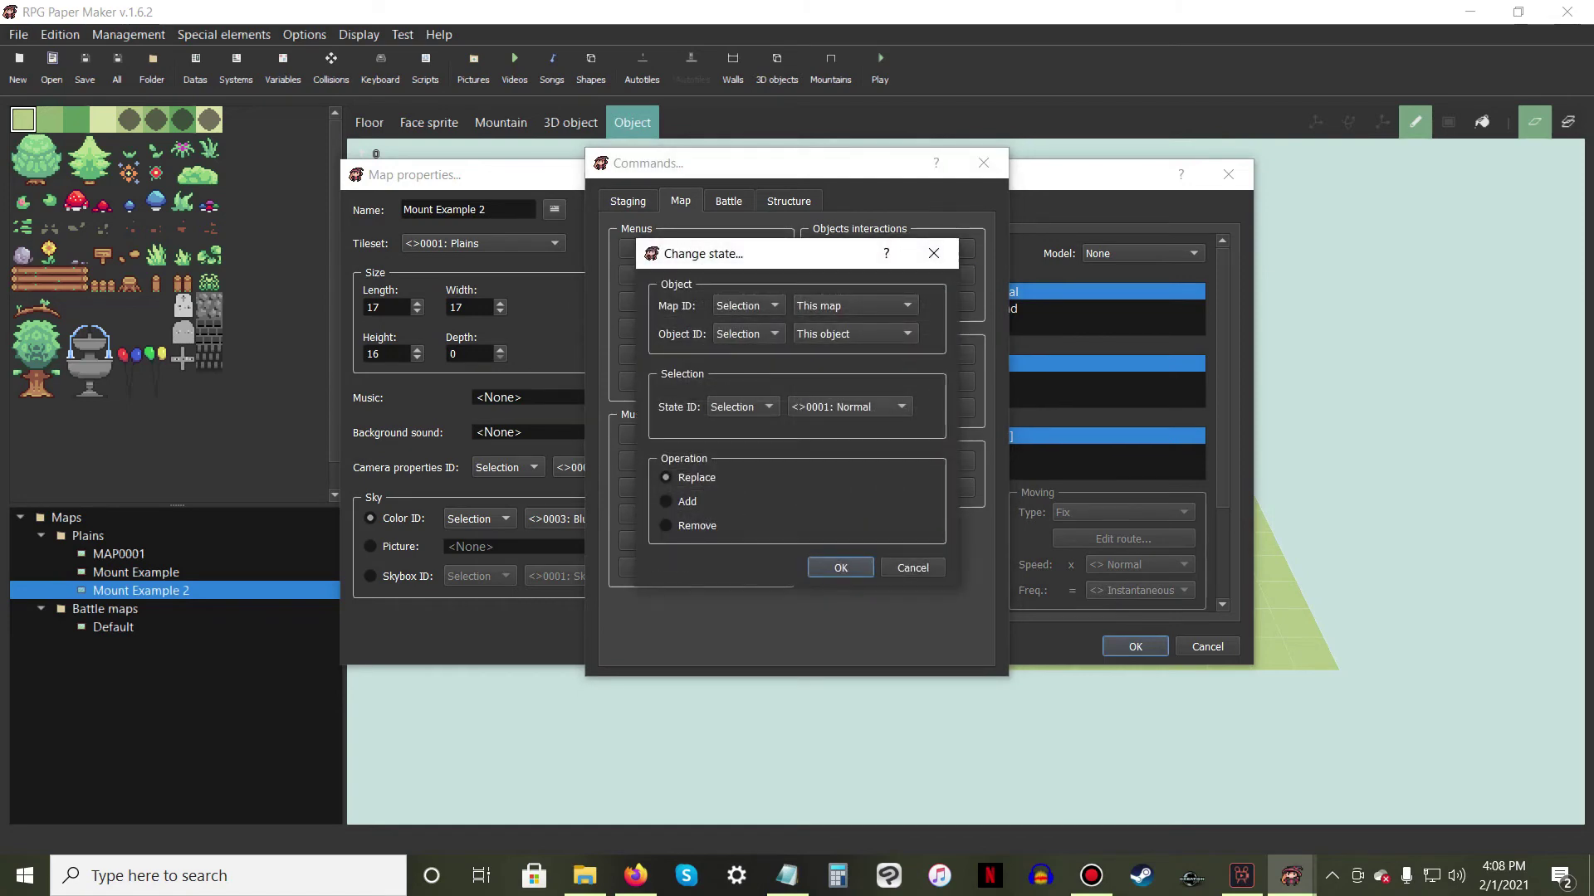
click(877, 407)
click(846, 423)
key(Return)
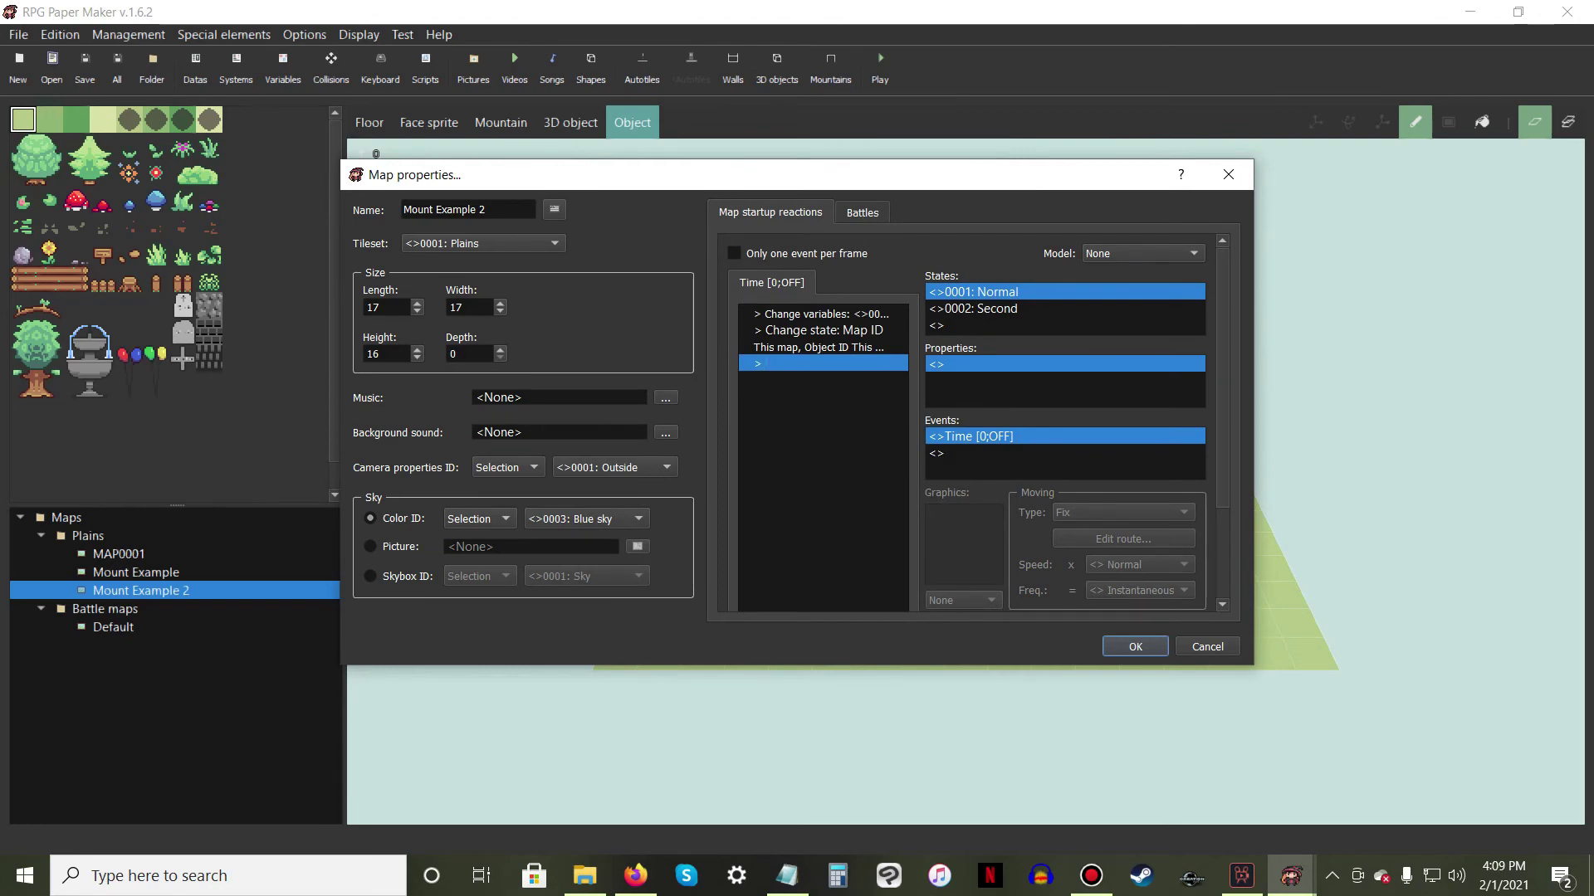
key(Return)
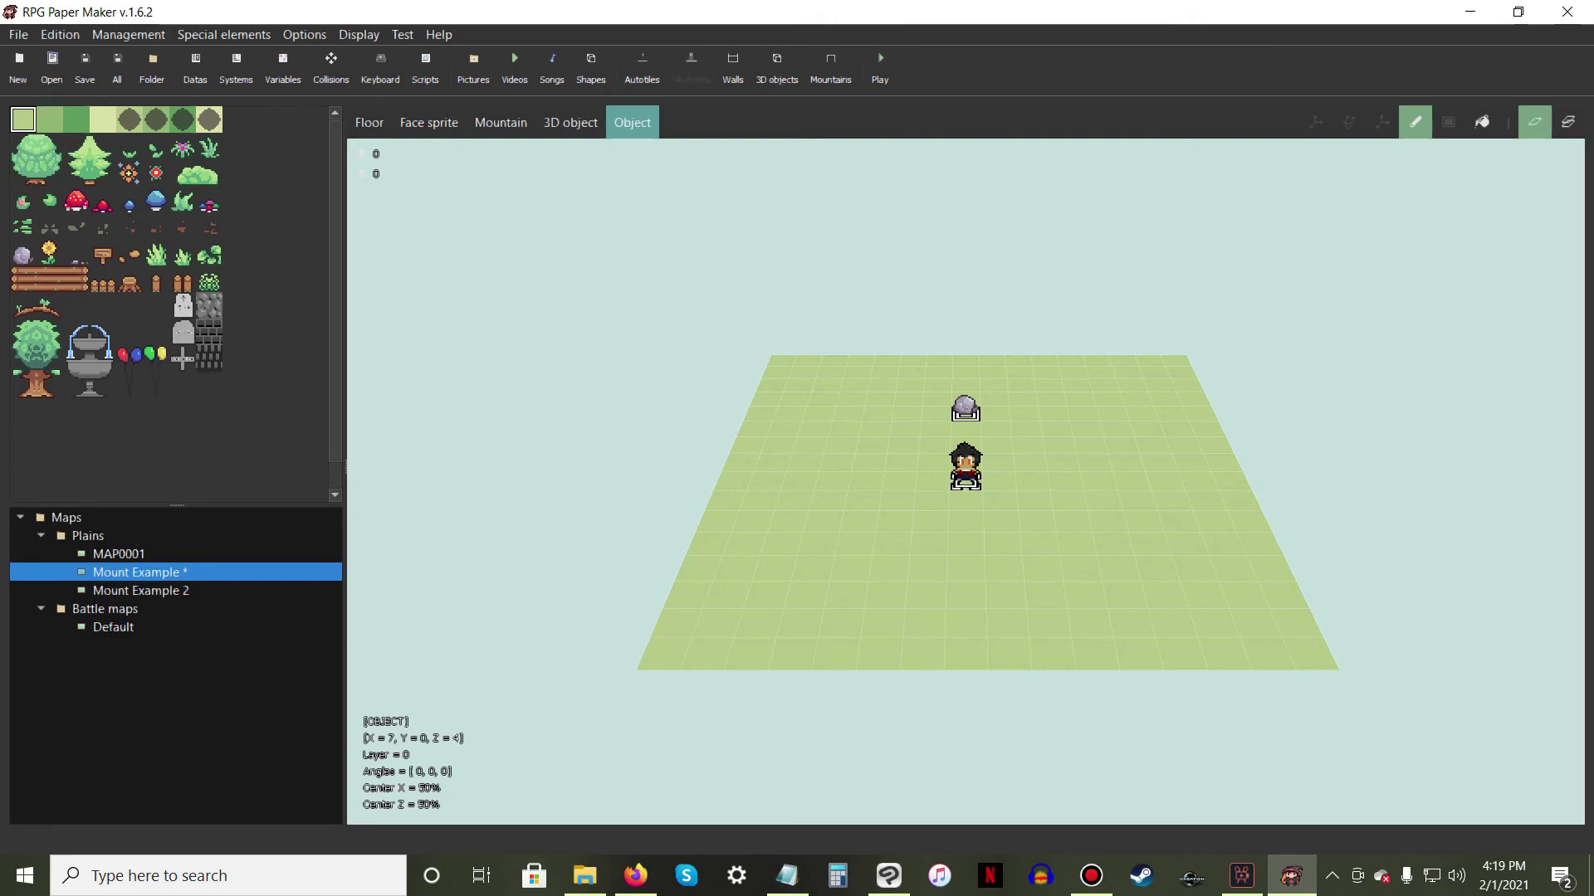
Open the rock object on the Mount Example map and examine both choice branches and their Is Riding conditions
double_click(966, 413)
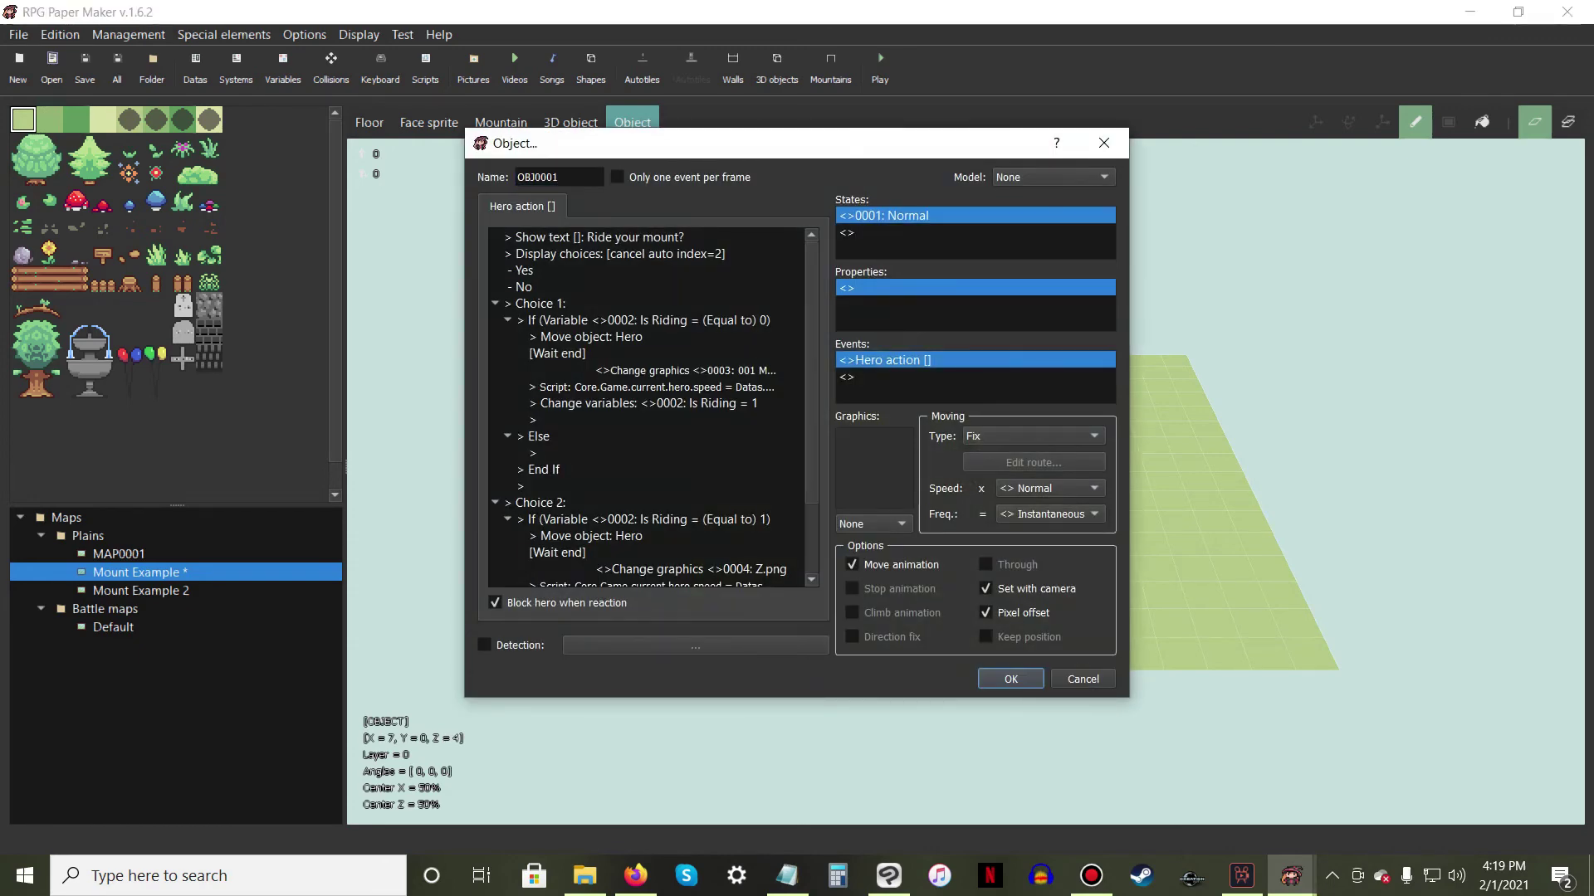
scroll(648, 407, down, 2)
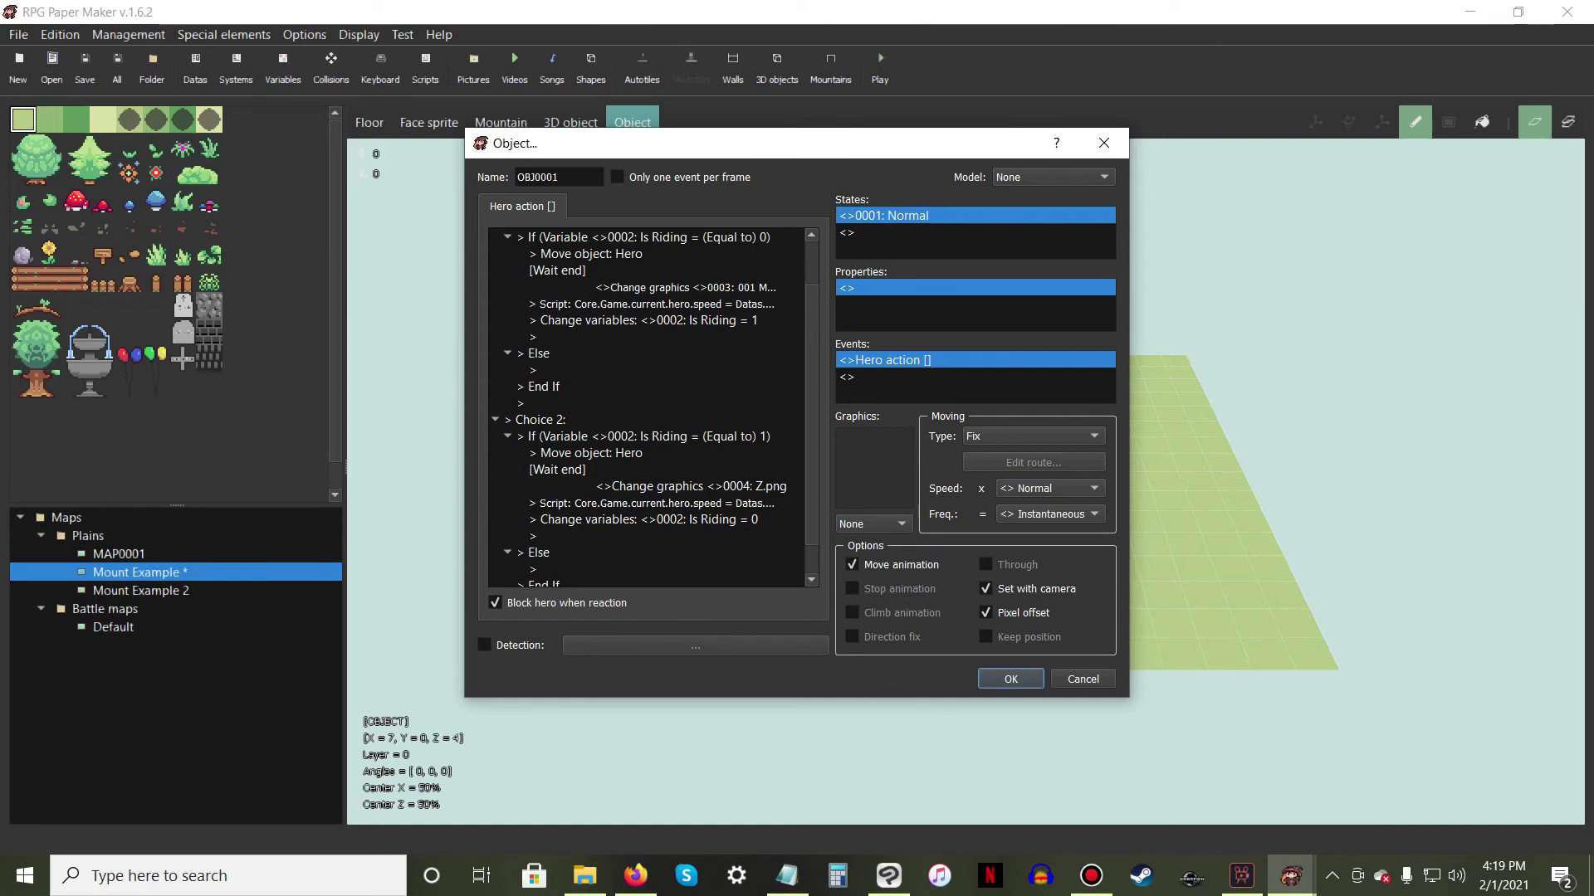
click(632, 370)
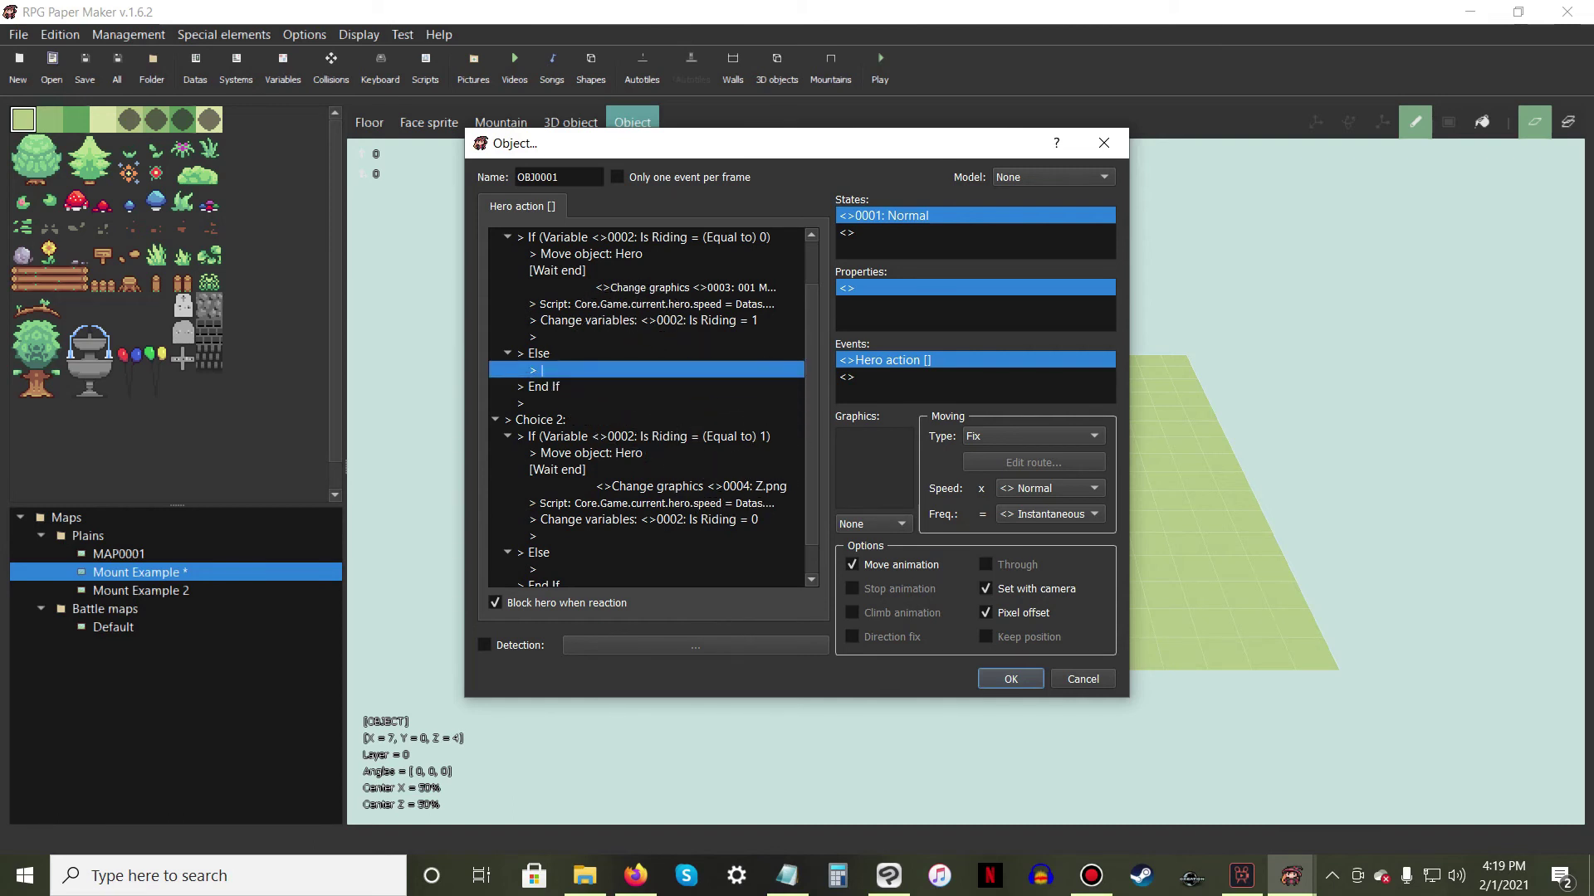
click(632, 570)
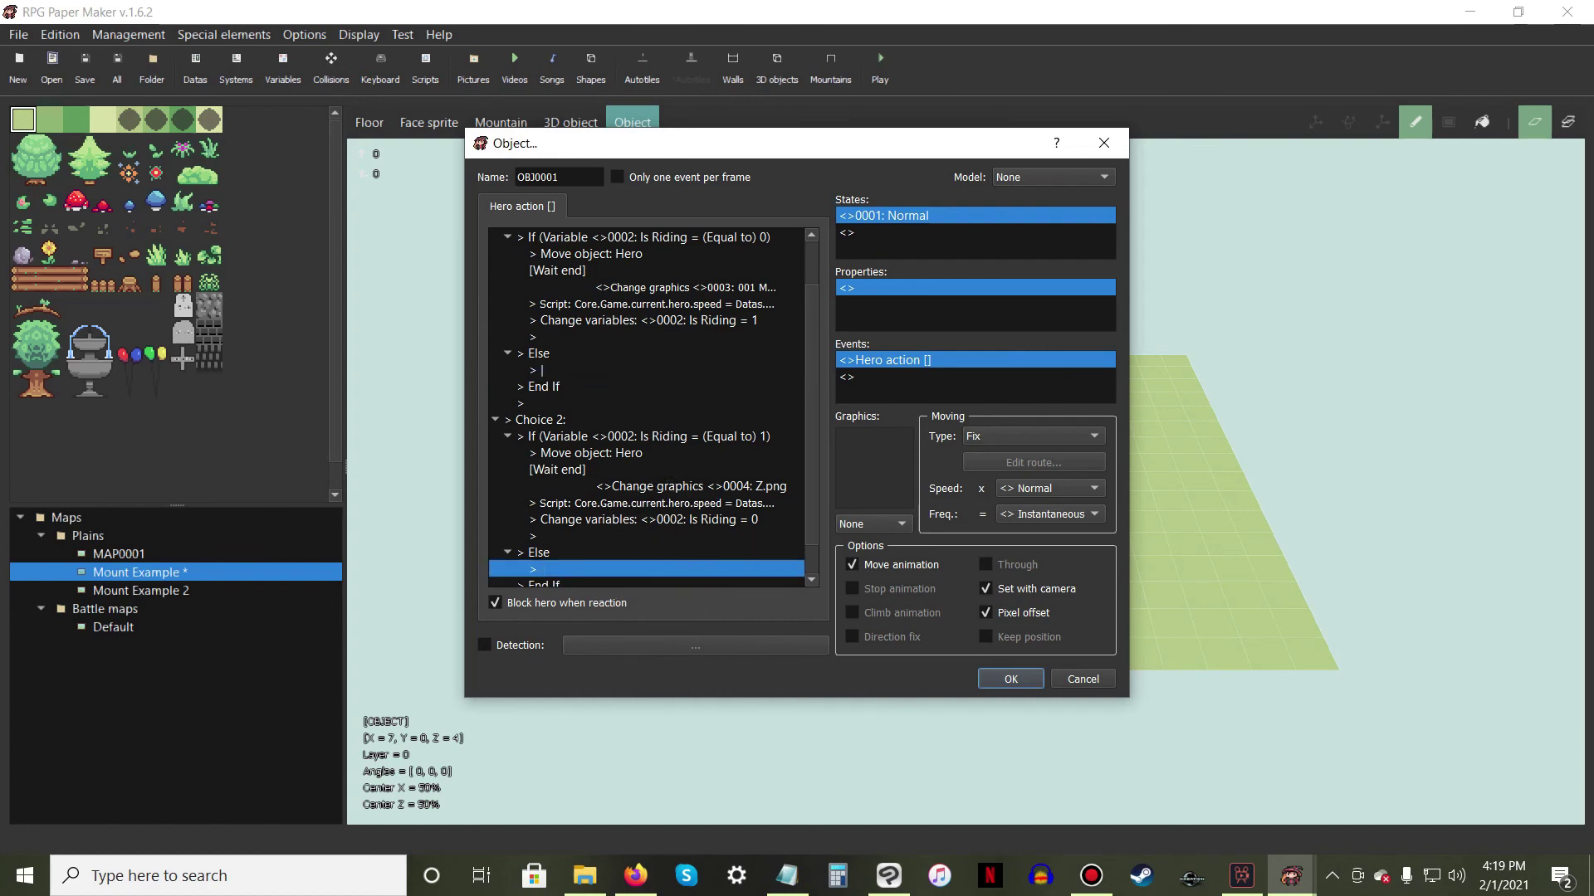
scroll(648, 407, down, 2)
click(708, 254)
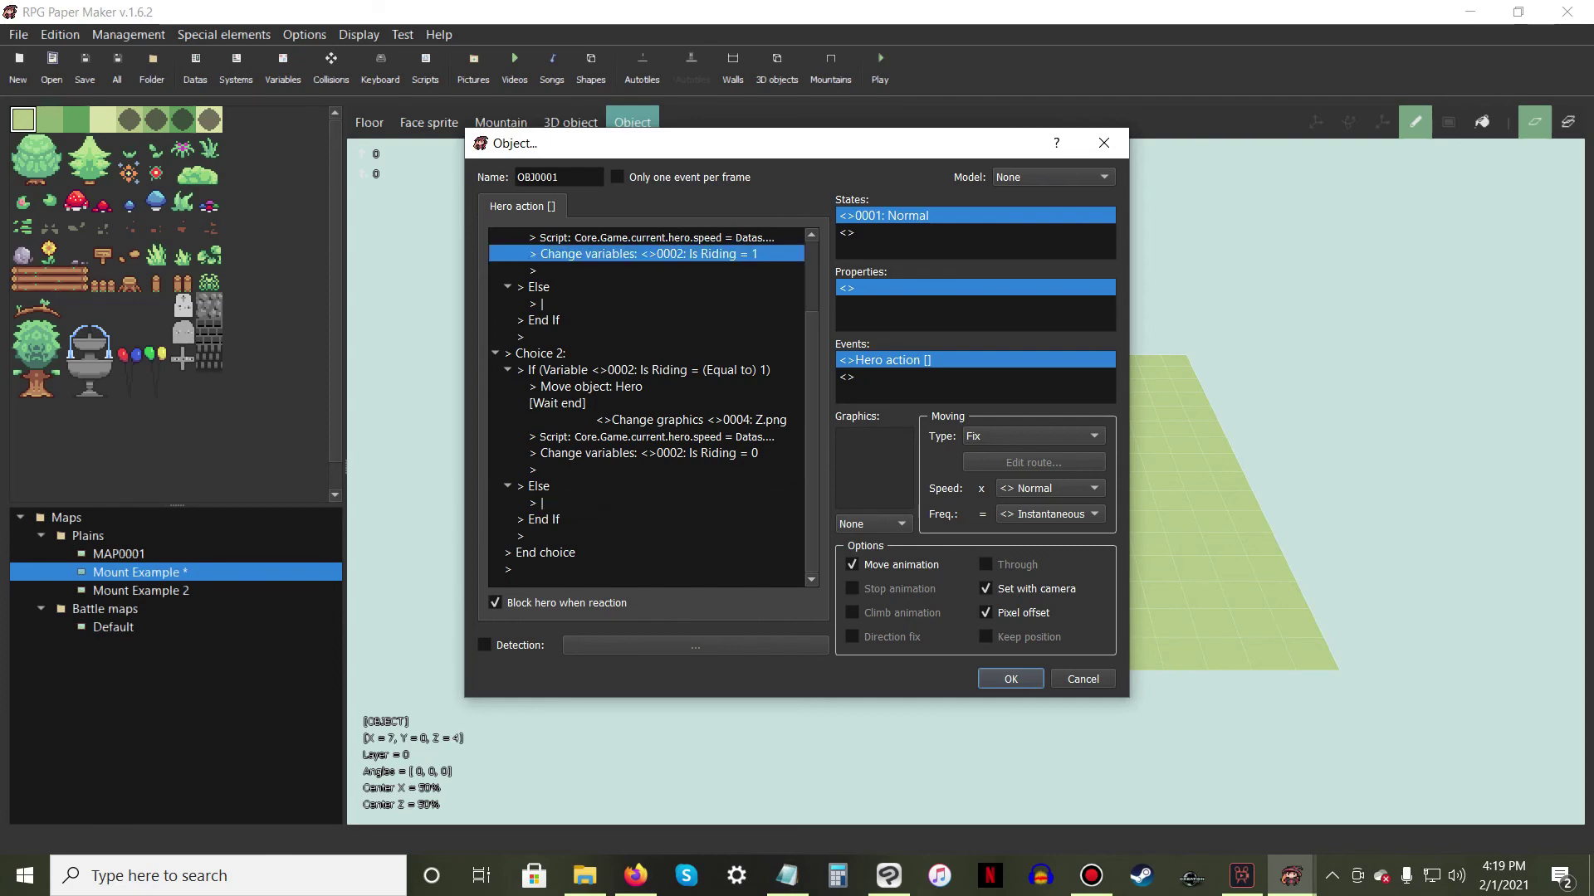